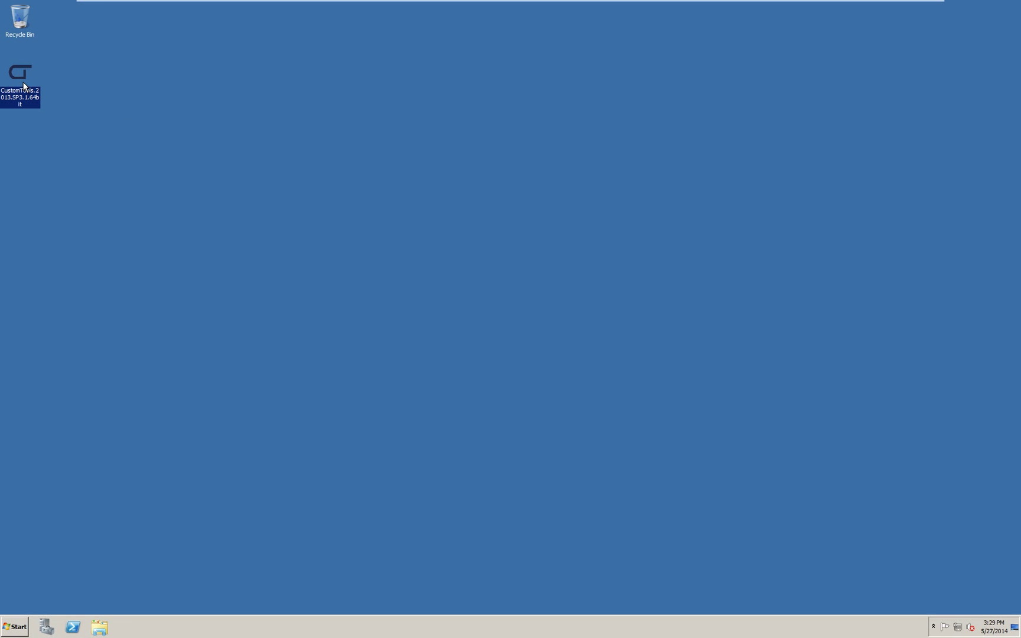
# - Launch the CustomTools installer in English (United States) and accept the license agreement
pyautogui.doubleClick(30, 88)
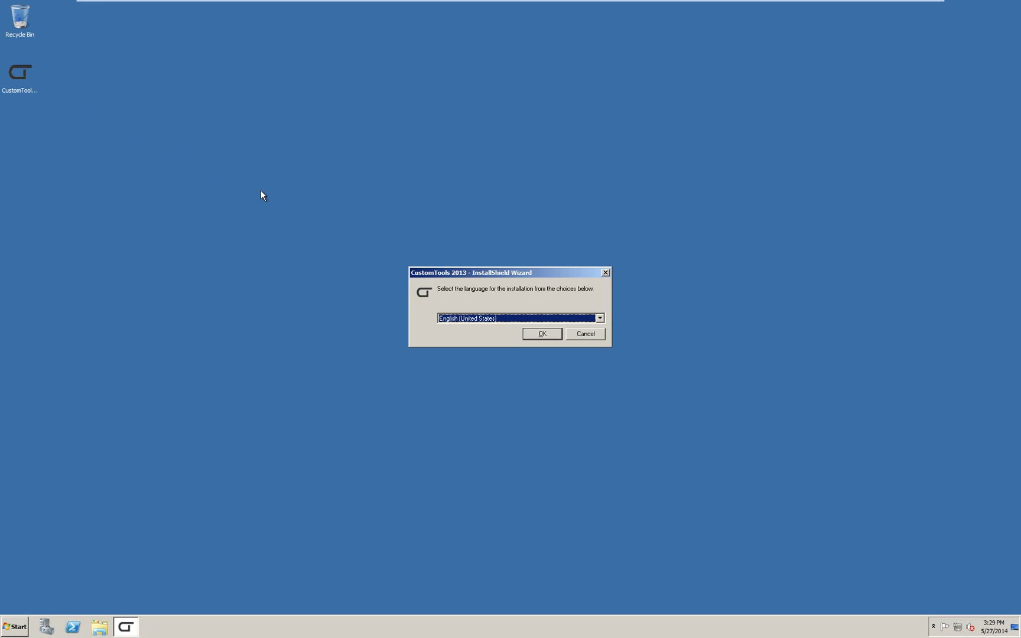
pyautogui.click(600, 319)
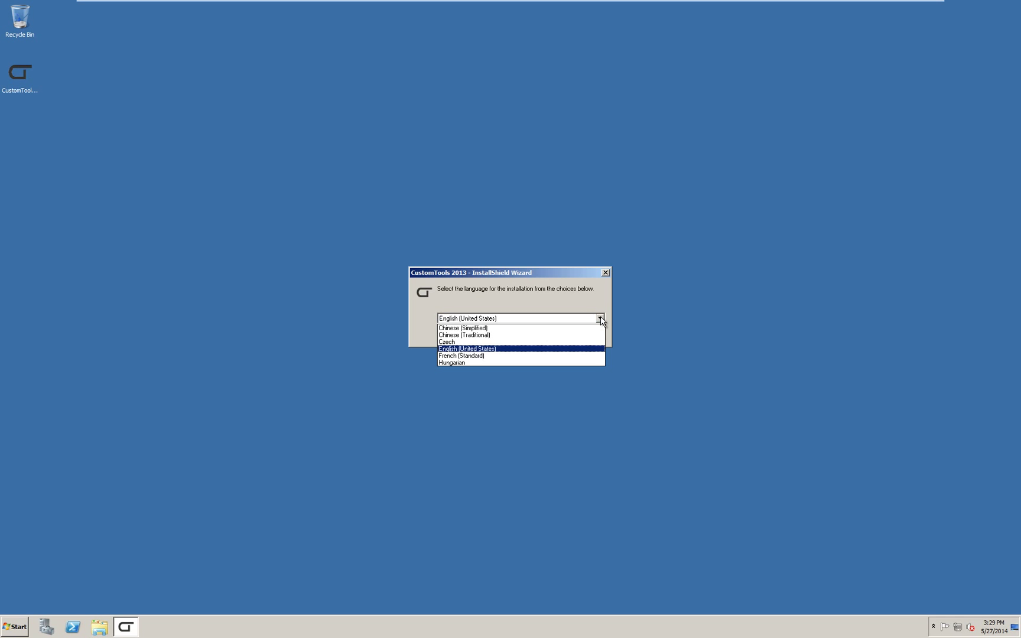
pyautogui.click(599, 319)
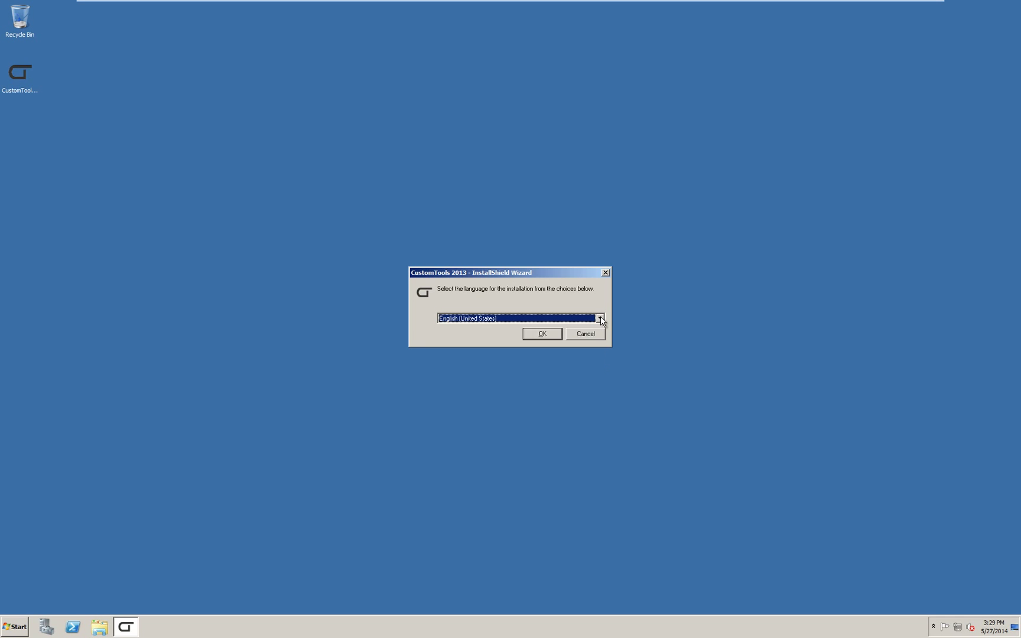
pyautogui.click(554, 337)
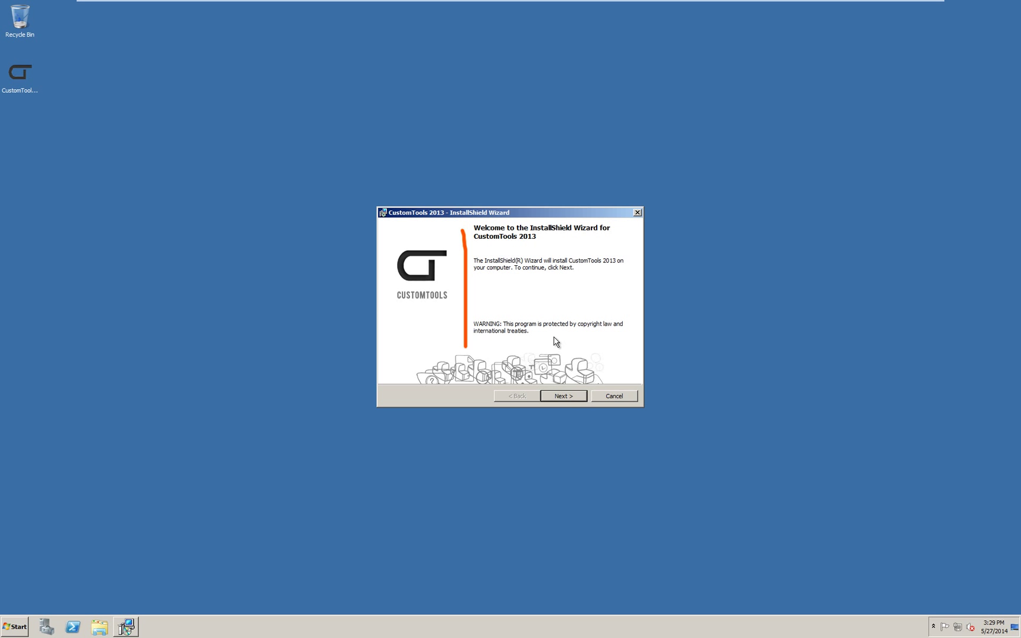
pyautogui.click(564, 395)
pyautogui.moveTo(633, 273); pyautogui.dragTo(634, 341)
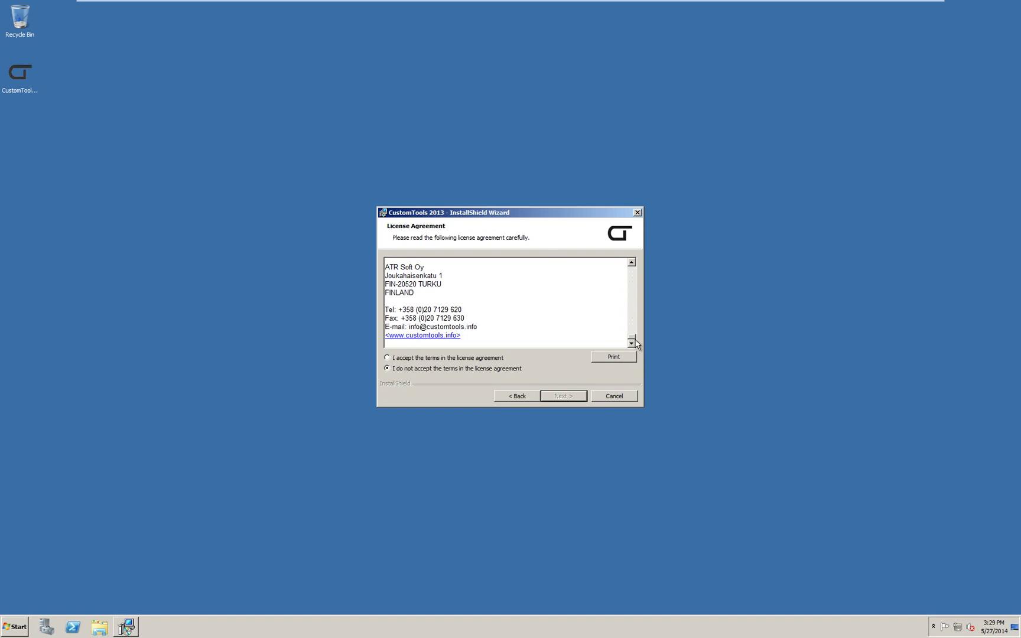
pyautogui.click(479, 358)
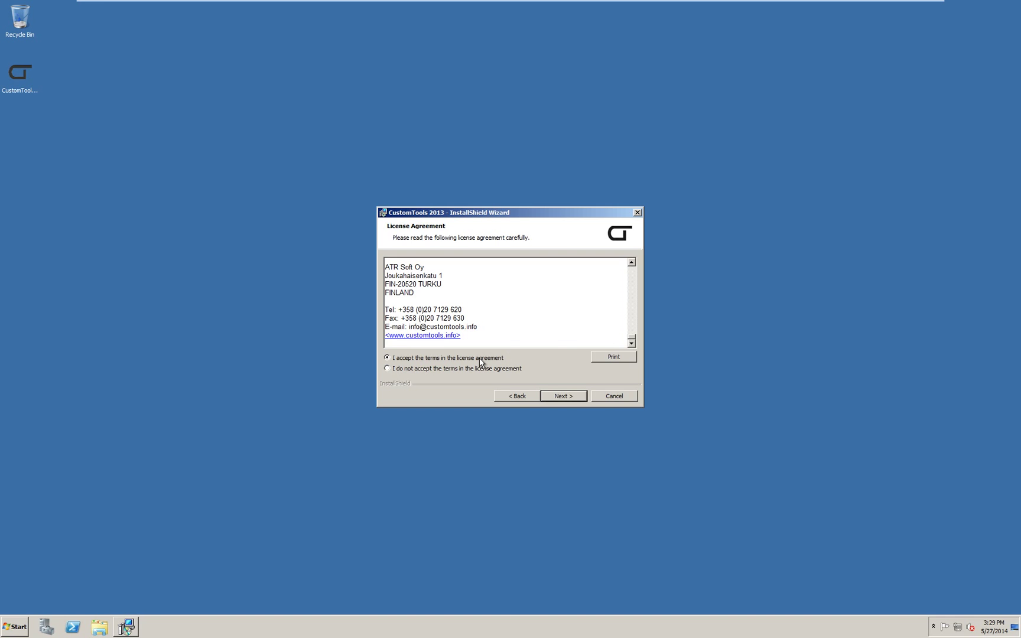
pyautogui.click(573, 395)
# - Enter user name 'CustomTools for SolidWorks' and organization 'ATRSoft' as customer information
pyautogui.write('CustomTools')
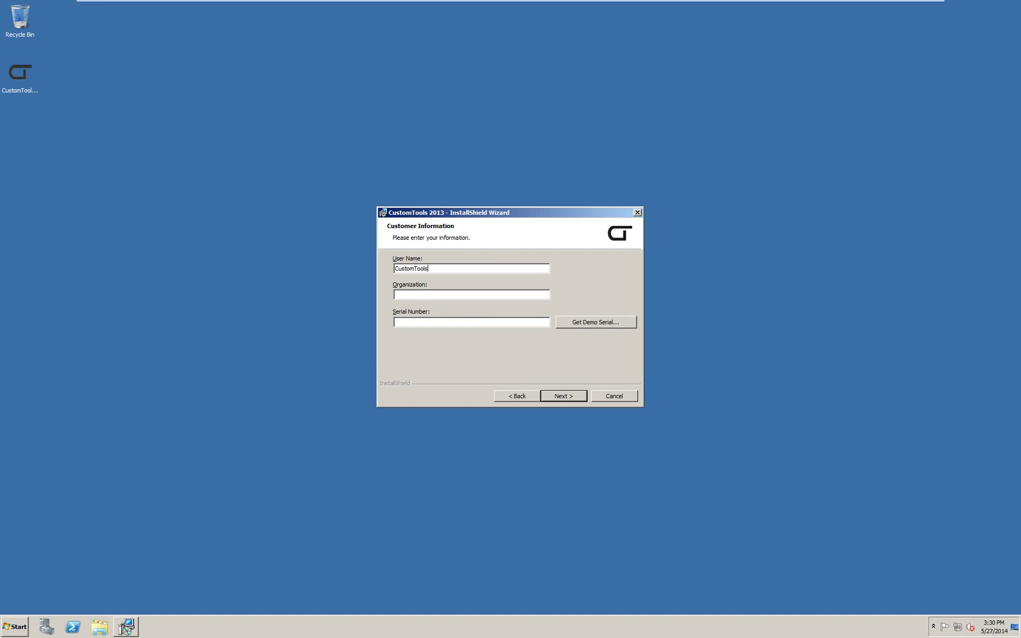
pyautogui.write(' for SolidWorks')
pyautogui.press('Tab')
pyautogui.write('ATRSoft')
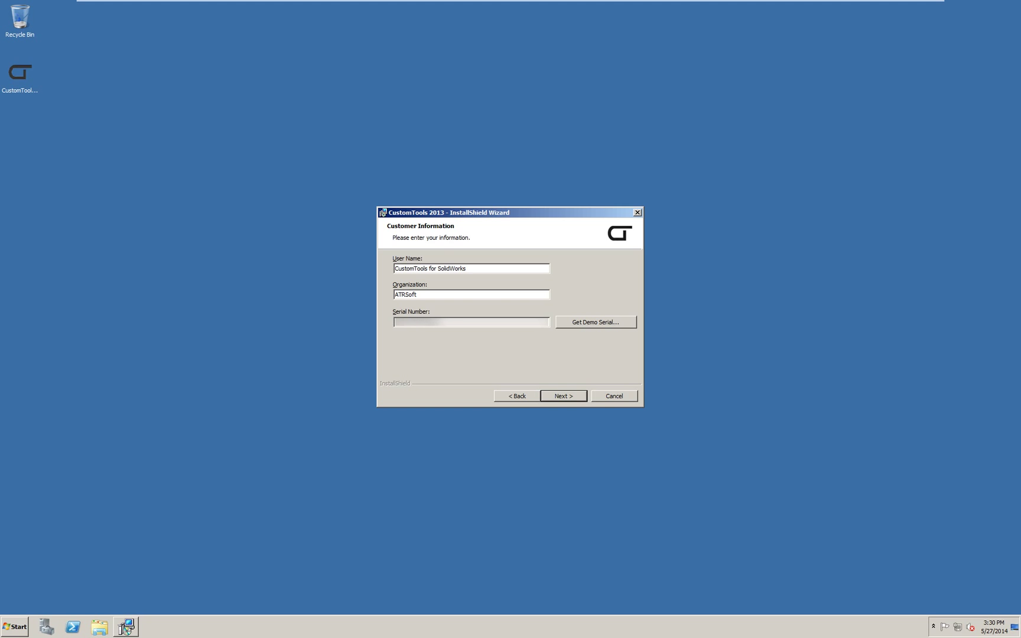
pyautogui.click(570, 397)
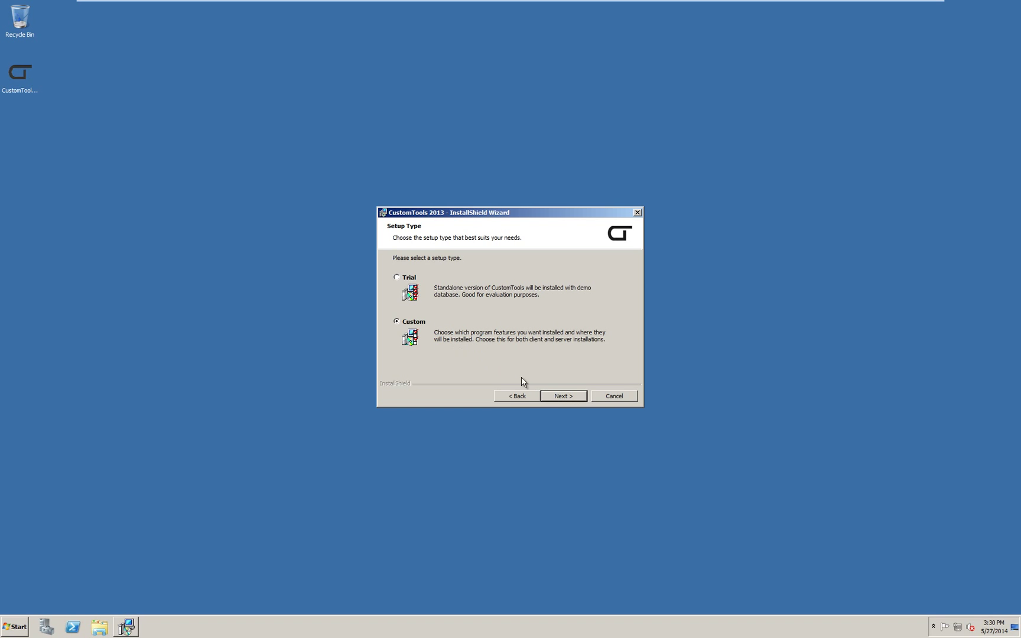
# - Choose Custom setup, excluding all features except CustomTools Administration and License Manager on local drive
pyautogui.click(556, 397)
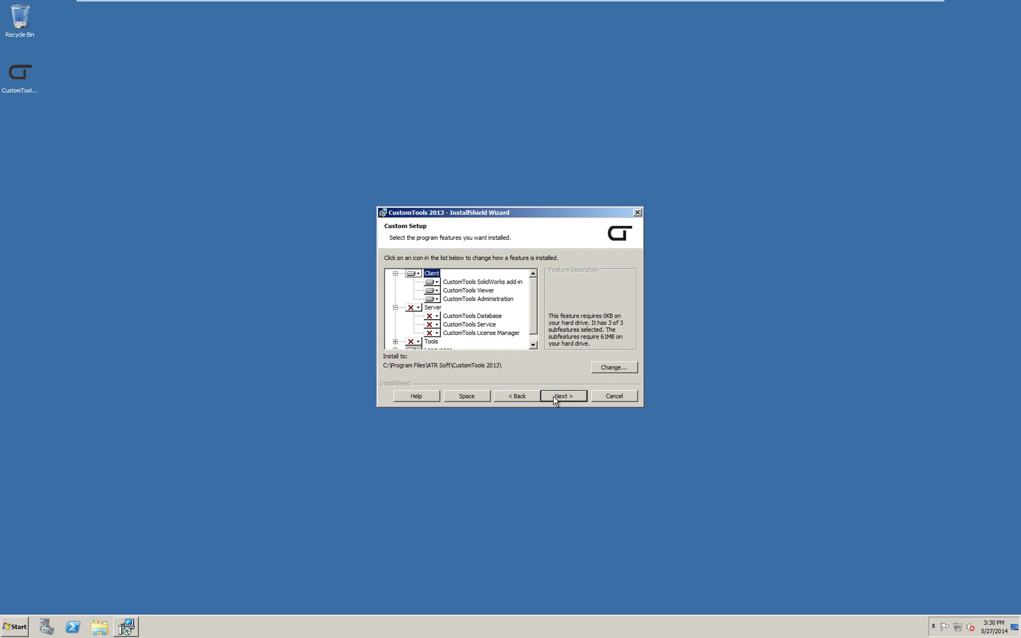
pyautogui.click(419, 275)
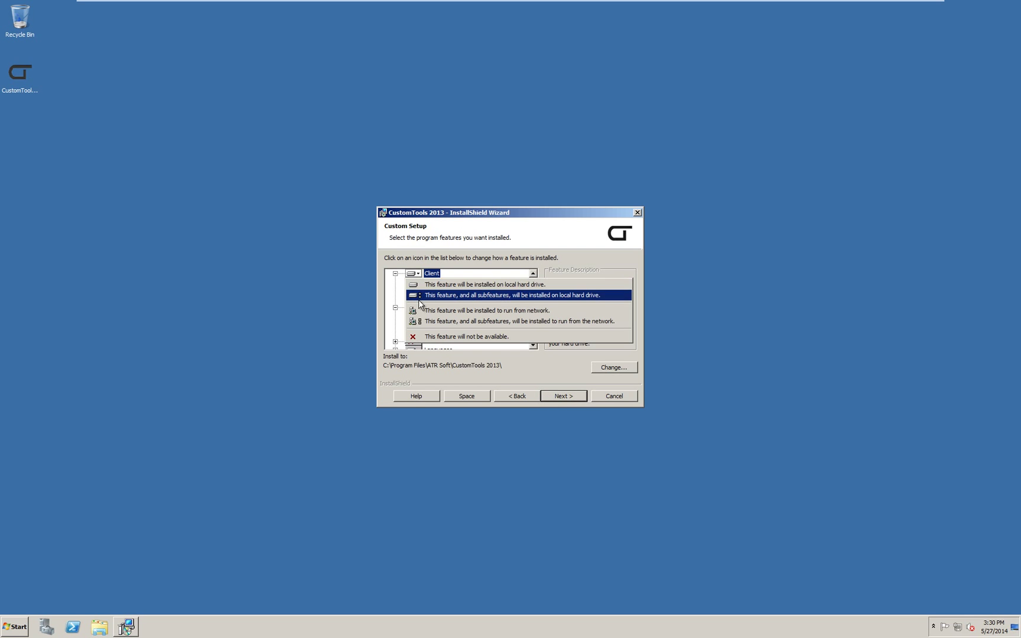
pyautogui.click(421, 337)
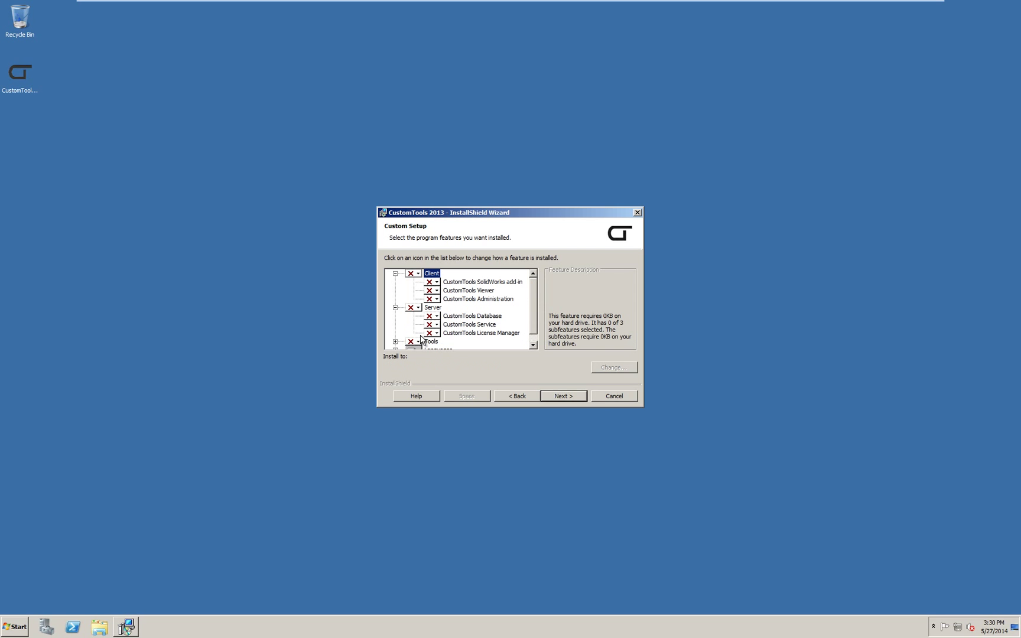
pyautogui.click(436, 300)
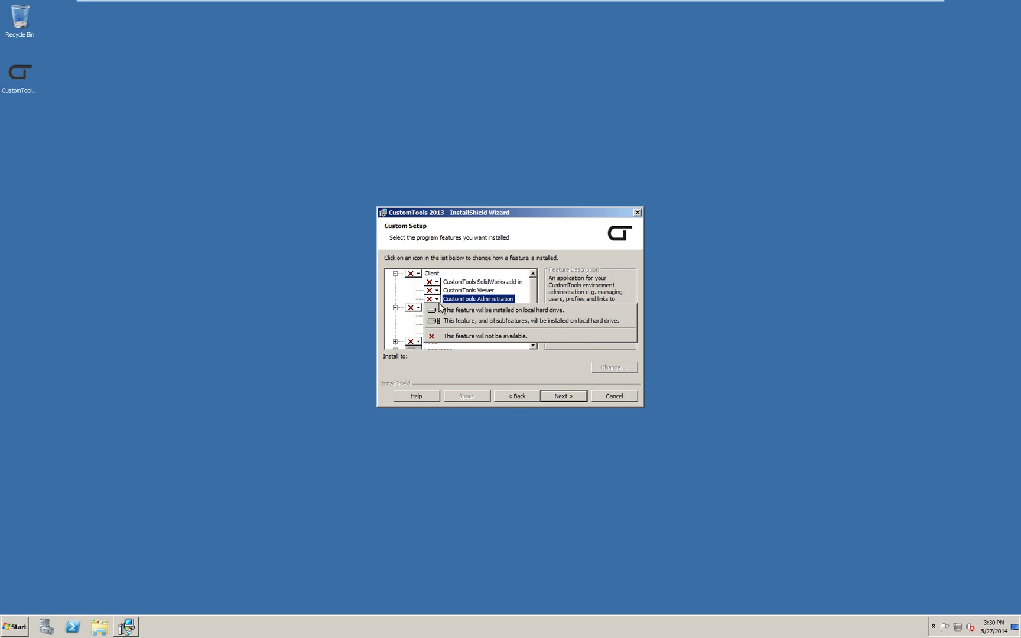
pyautogui.click(440, 312)
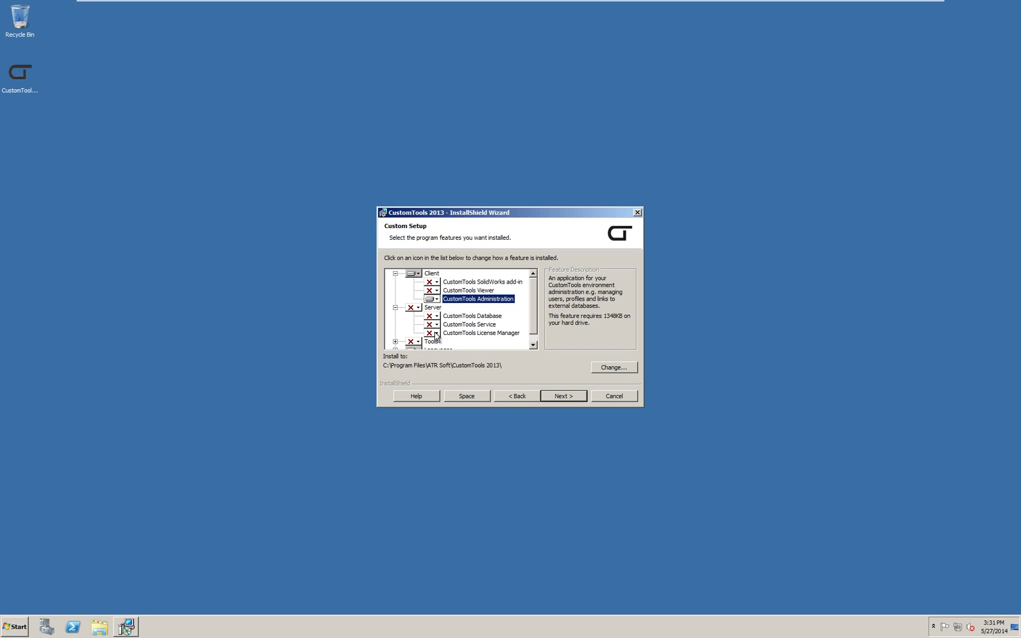
pyautogui.click(436, 335)
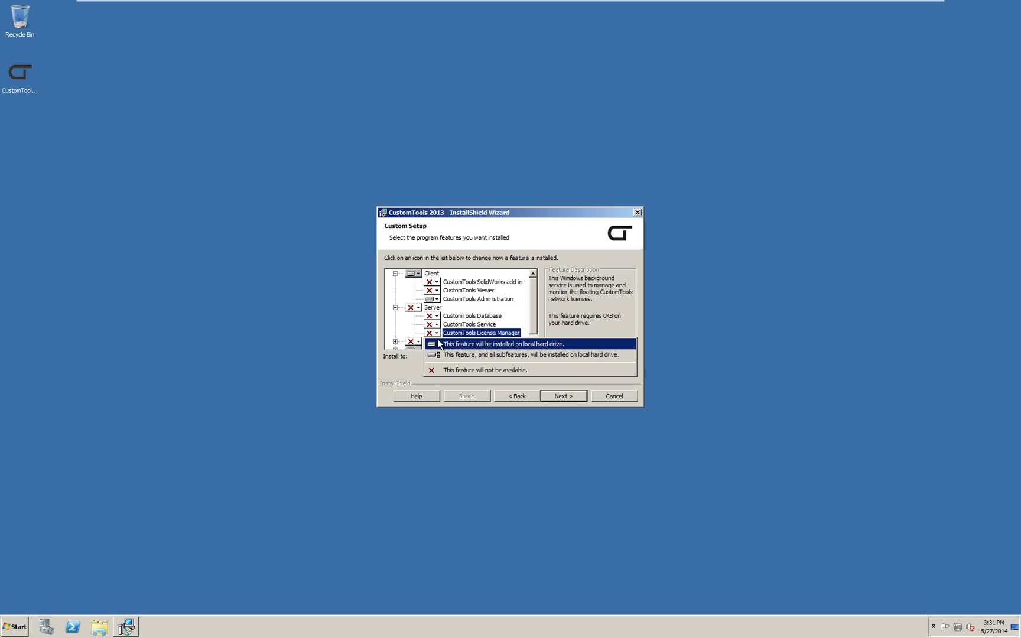
pyautogui.click(439, 343)
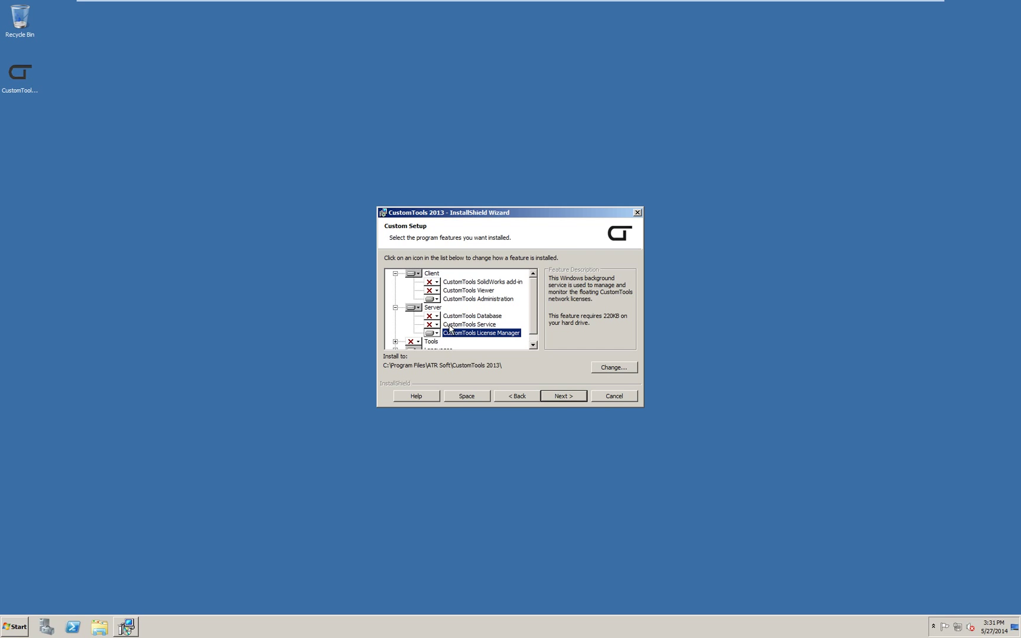
pyautogui.click(453, 325)
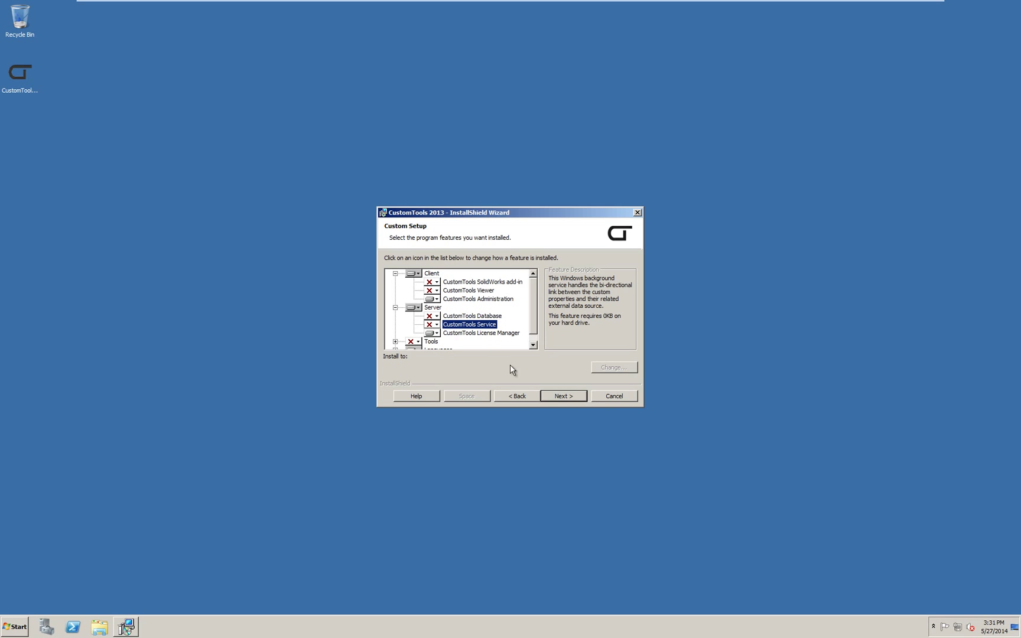
pyautogui.click(556, 396)
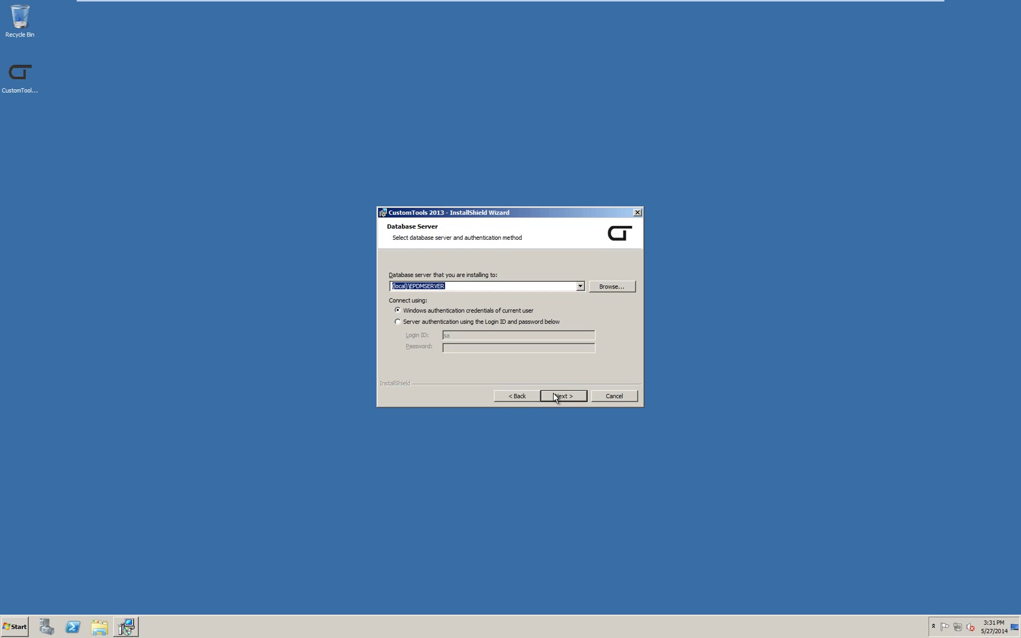
# - Switch the database connection to SQL Server authentication and enter the password
pyautogui.click(426, 323)
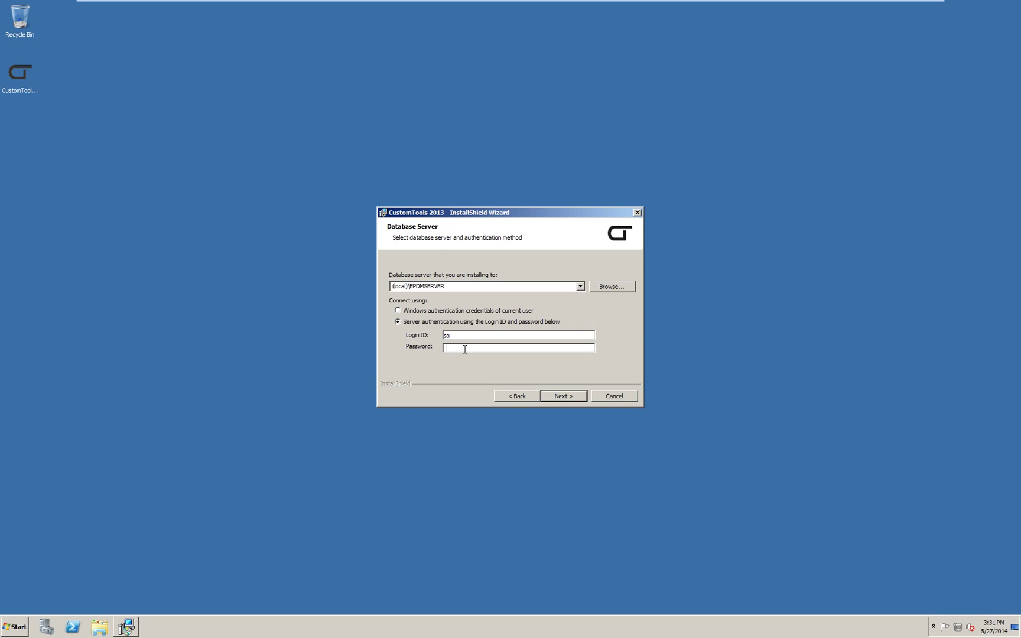
pyautogui.write('••••••••••')
pyautogui.click(559, 394)
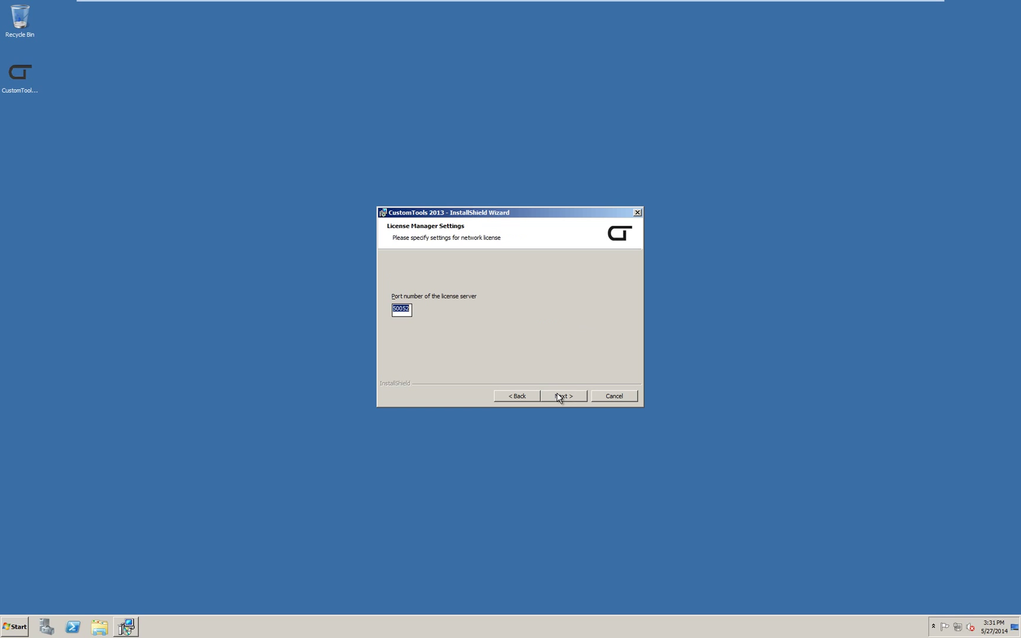
# - Accept license port 50052, install CustomTools 2013, and finish with 'Show me the What's new' unchecked
pyautogui.click(557, 395)
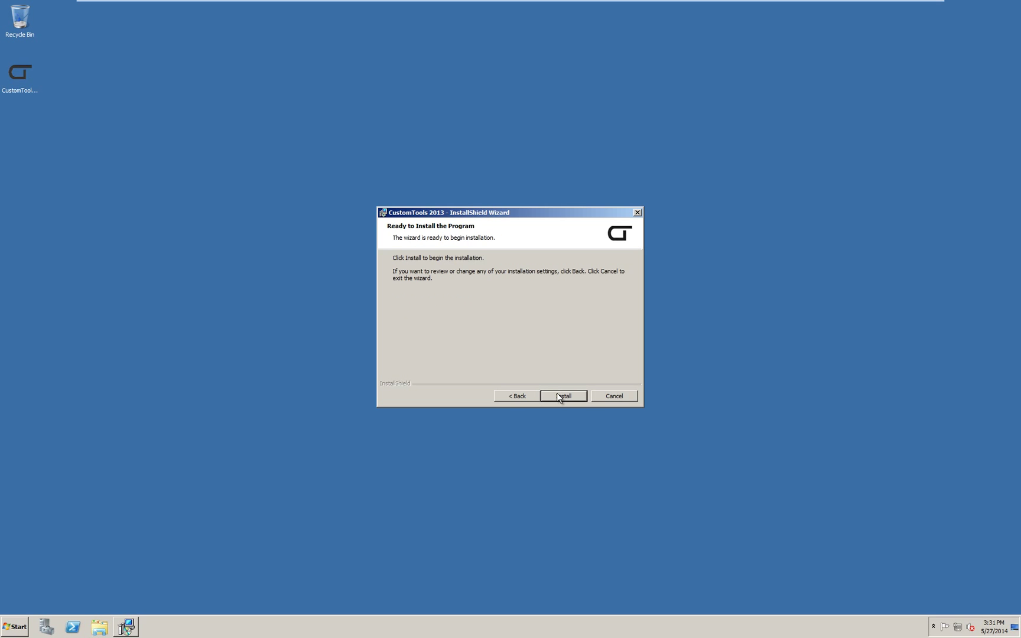
pyautogui.click(558, 397)
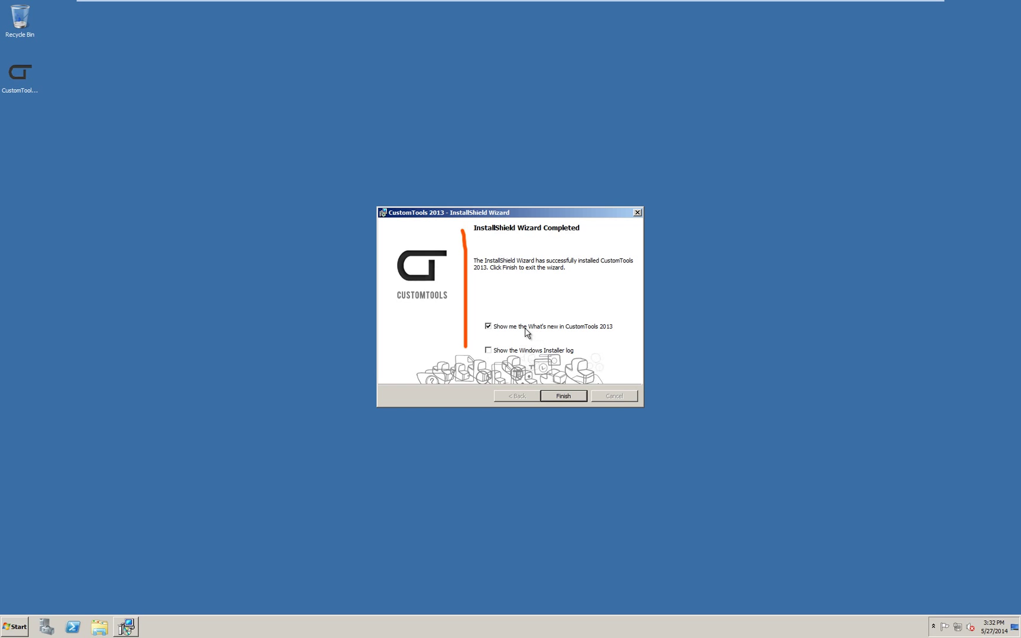
pyautogui.click(497, 329)
pyautogui.click(565, 395)
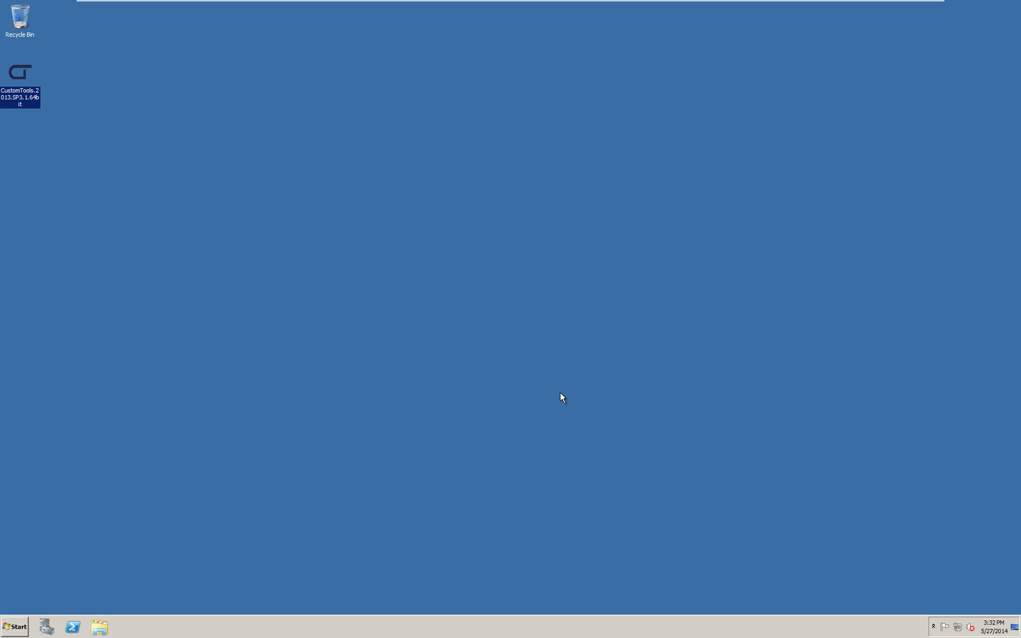
# - Launch CustomTools License Manager from the CustomTools 2013 program group
pyautogui.click(13, 627)
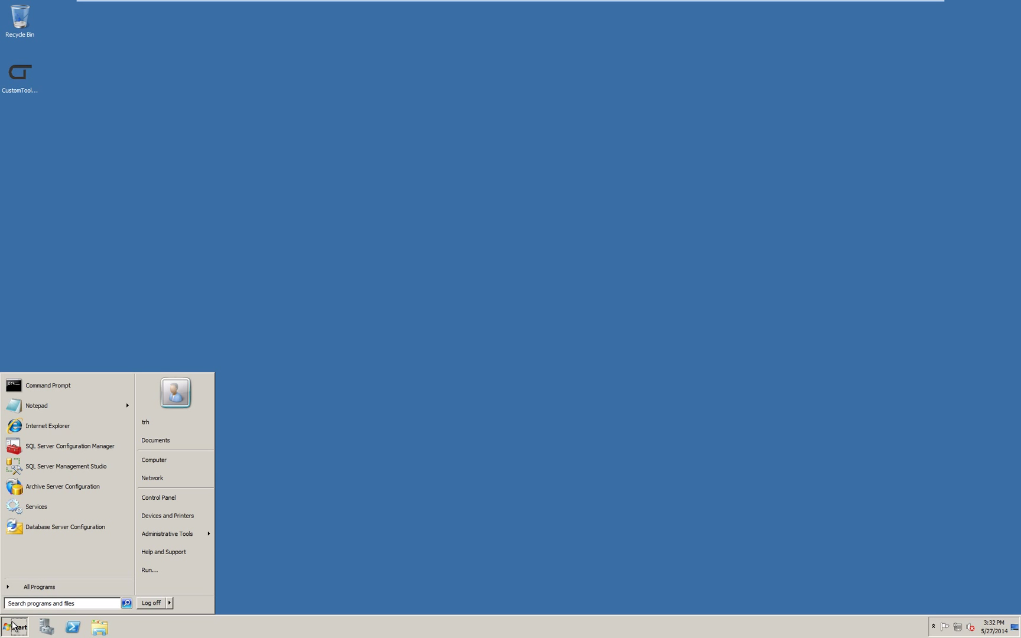
pyautogui.click(26, 587)
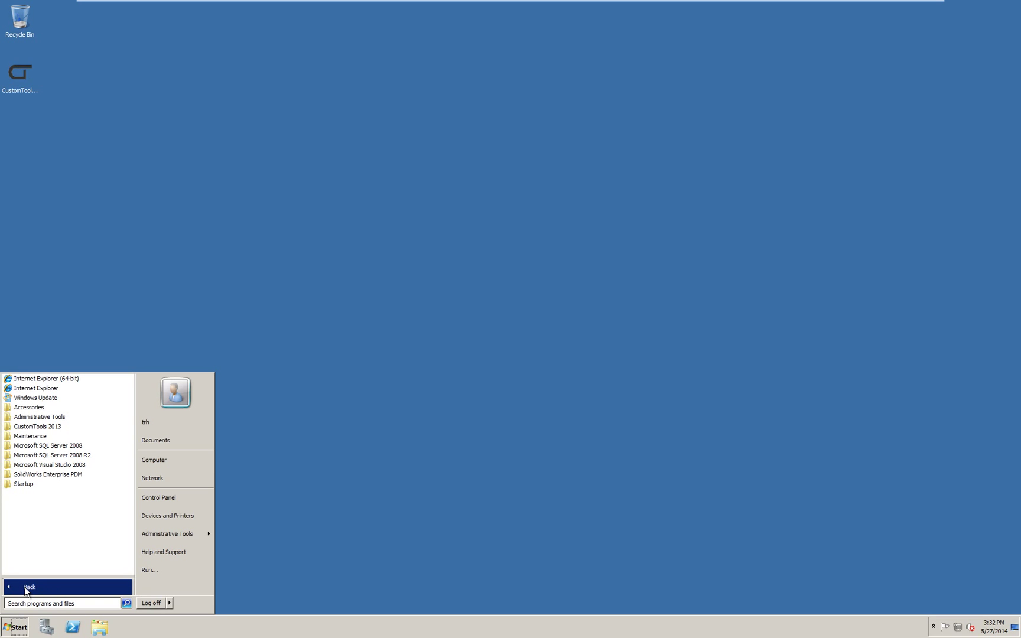
pyautogui.click(29, 427)
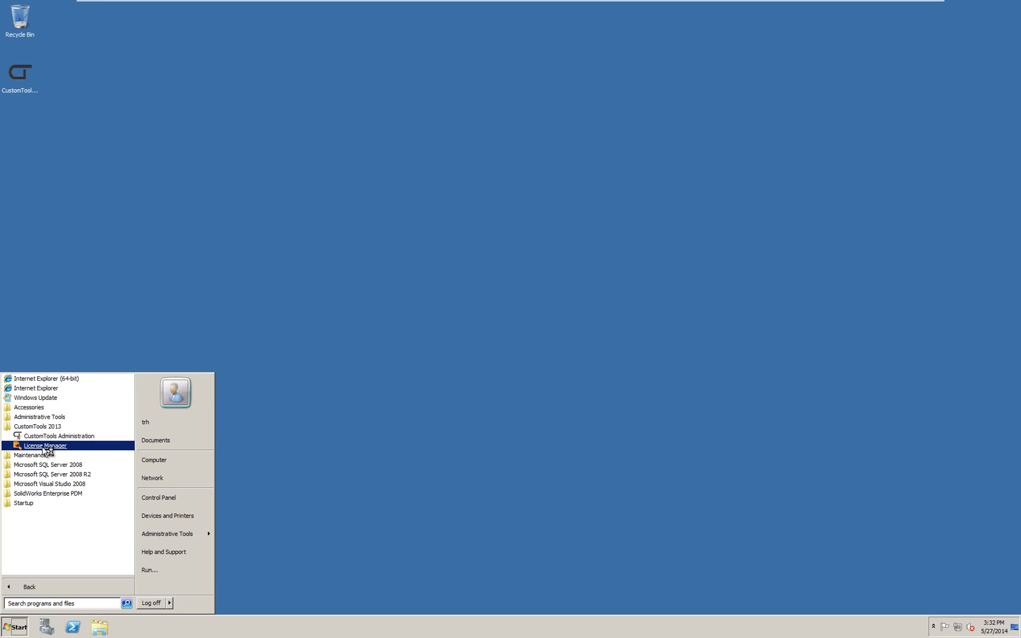
pyautogui.click(44, 446)
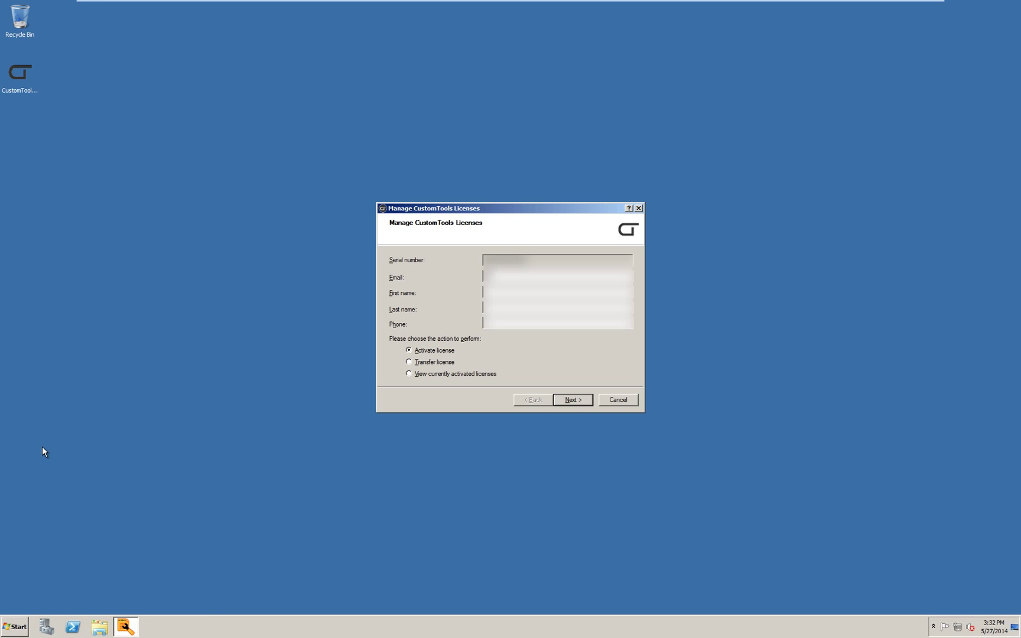
# - Fill in the contact's first name, last name and phone number, then activate the license
pyautogui.press('Tab')
pyautogui.press('Tab')
pyautogui.write('5551234567')
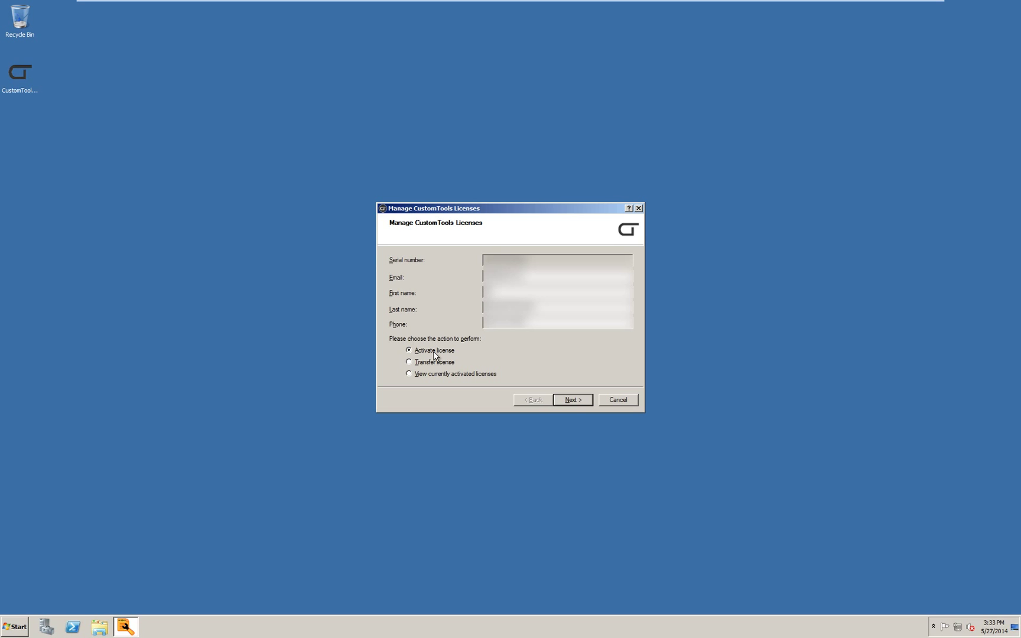
pyautogui.click(579, 402)
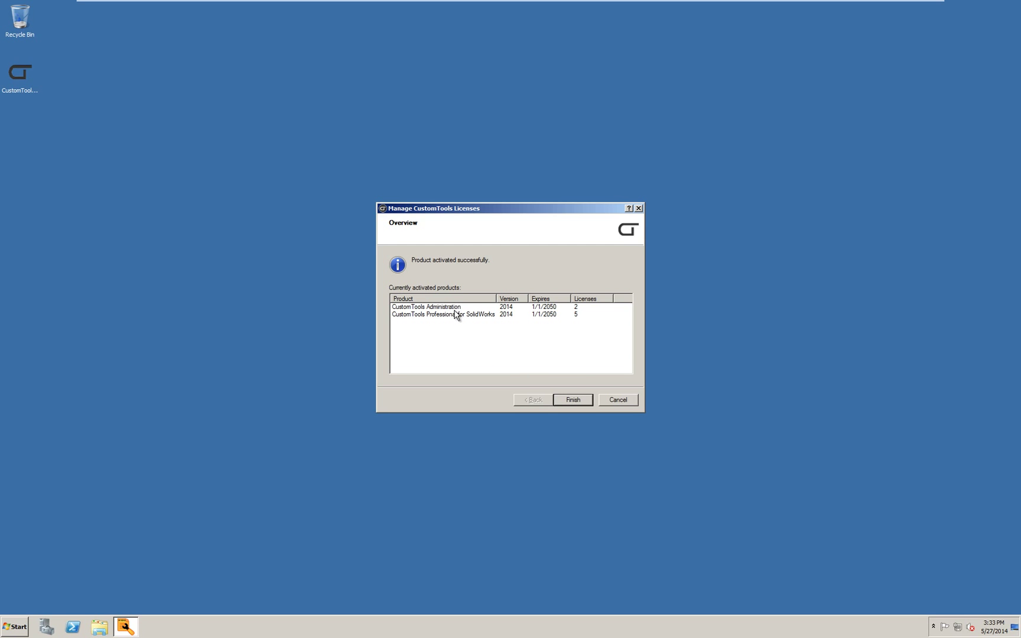
# - Select CTAdmin 9.0 in Products to show 2 of 2 licenses free, and move the window top-left
pyautogui.click(576, 400)
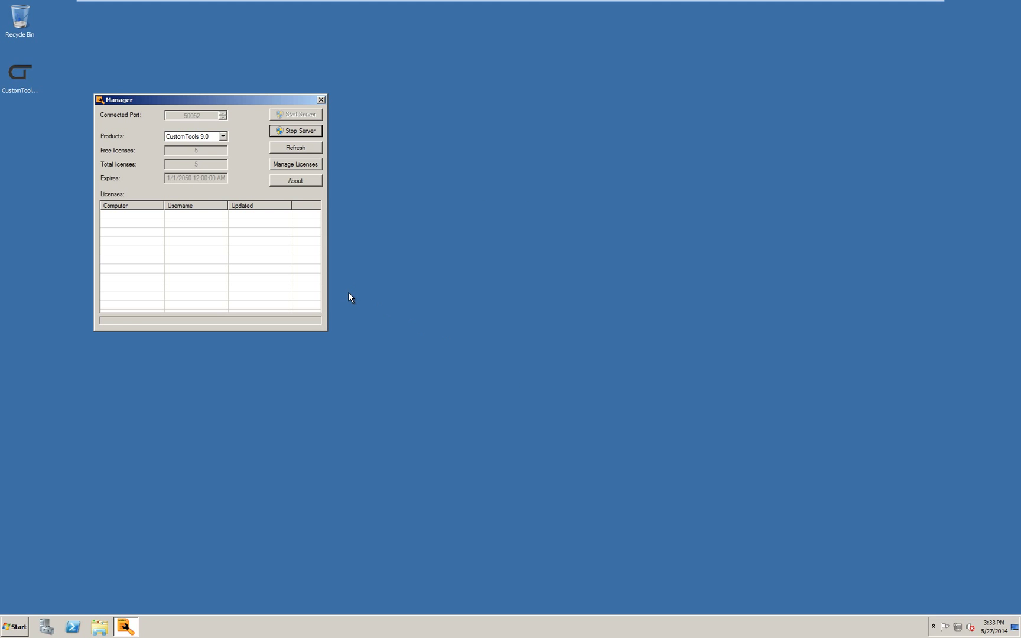
pyautogui.click(223, 137)
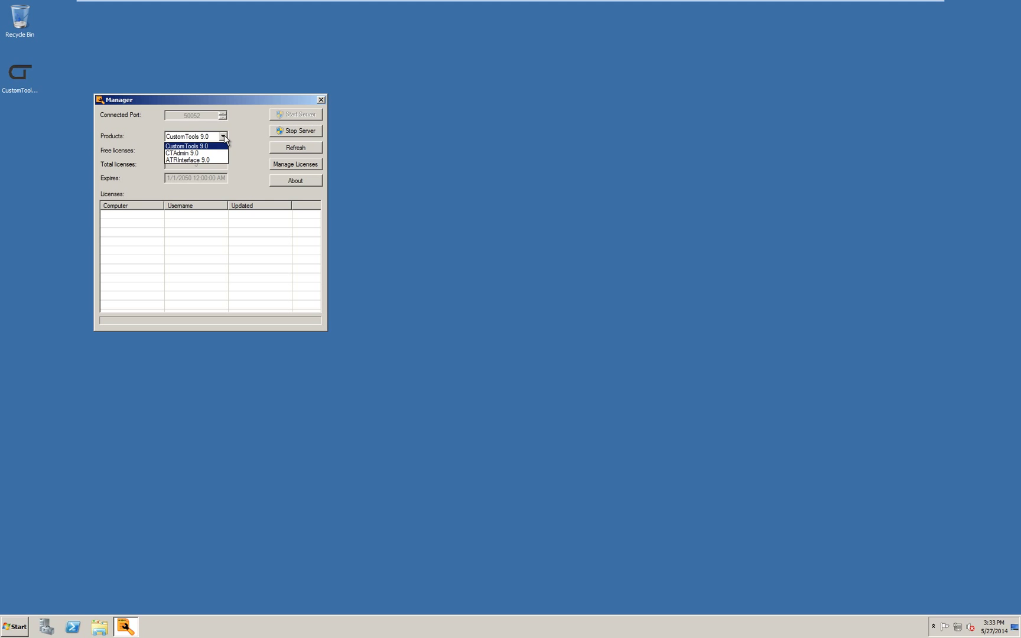
pyautogui.click(211, 152)
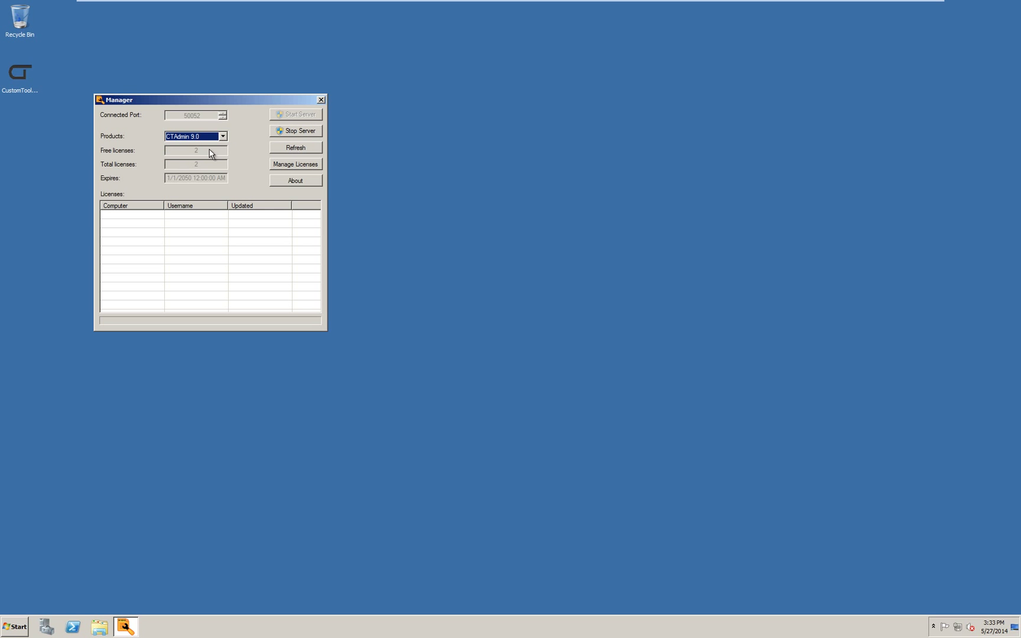
pyautogui.click(223, 136)
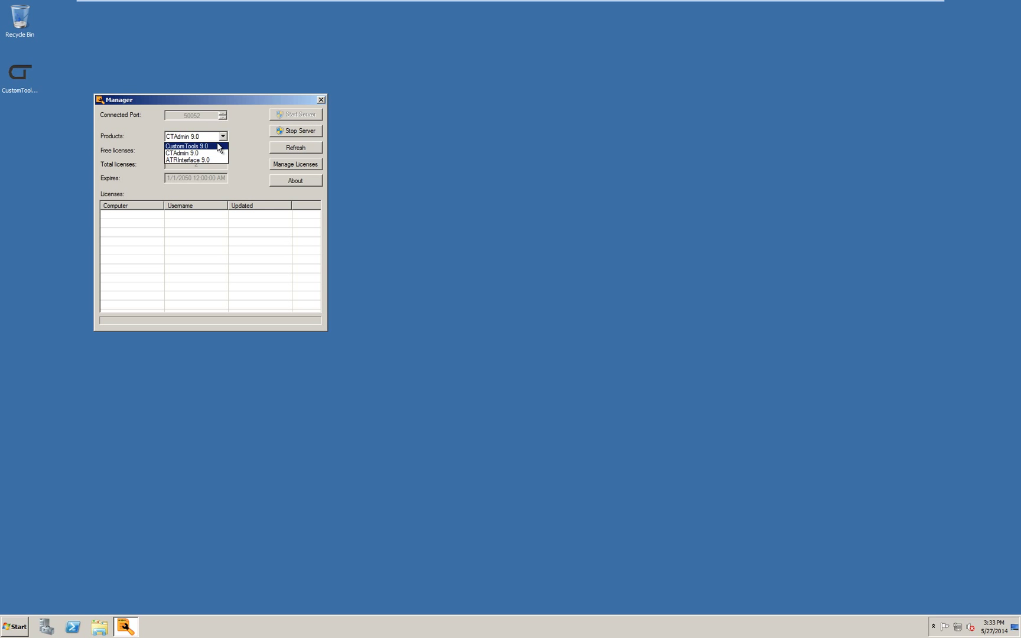
pyautogui.click(215, 173)
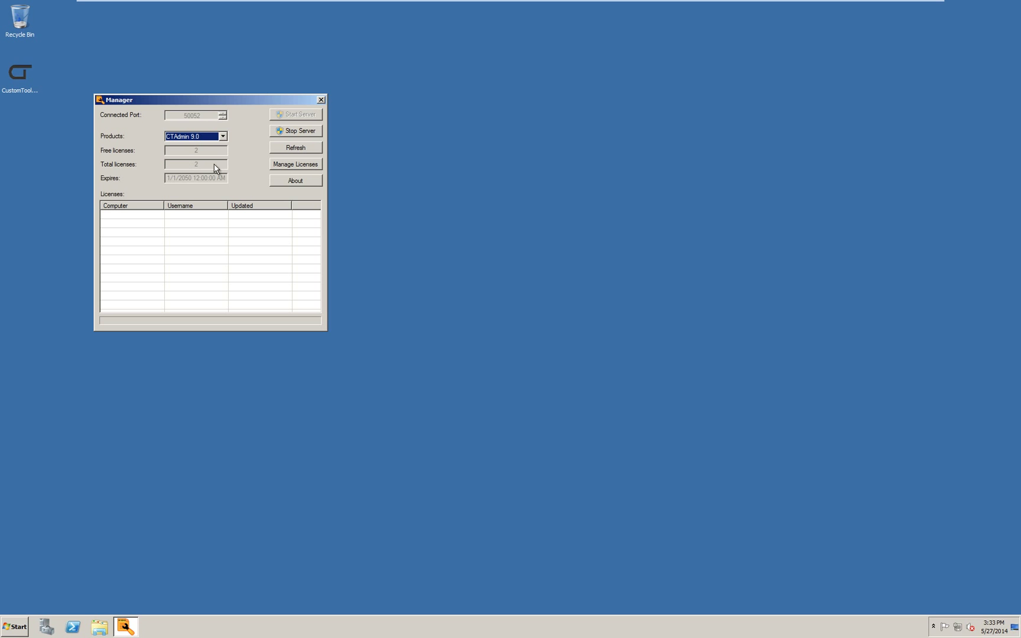
pyautogui.moveTo(207, 98); pyautogui.dragTo(192, 42)
pyautogui.click(330, 249)
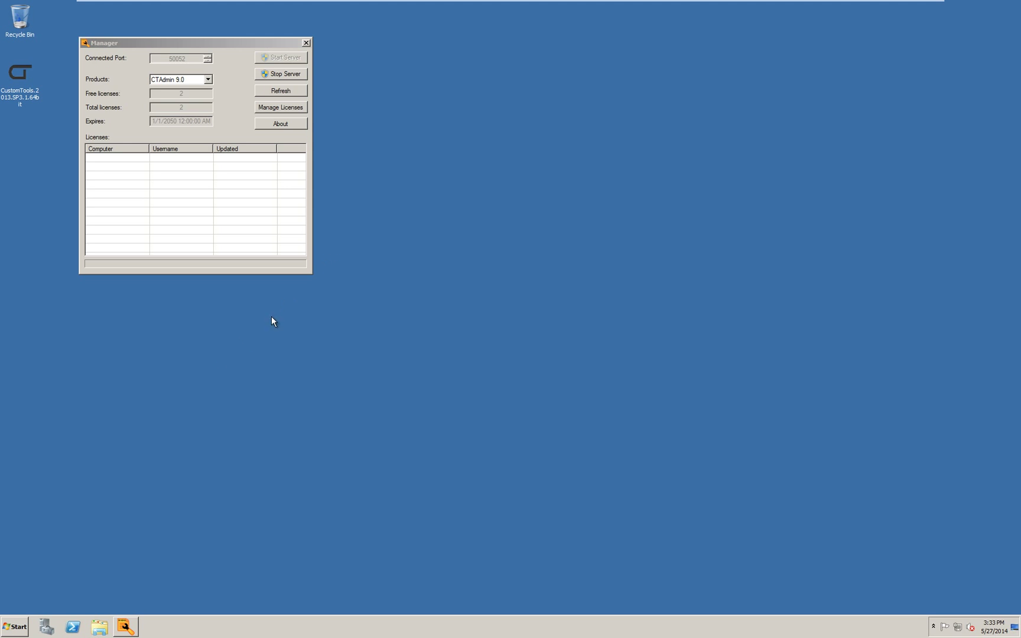
# - Launch CustomTools Administration from the CustomTools 2013 program group
pyautogui.click(10, 627)
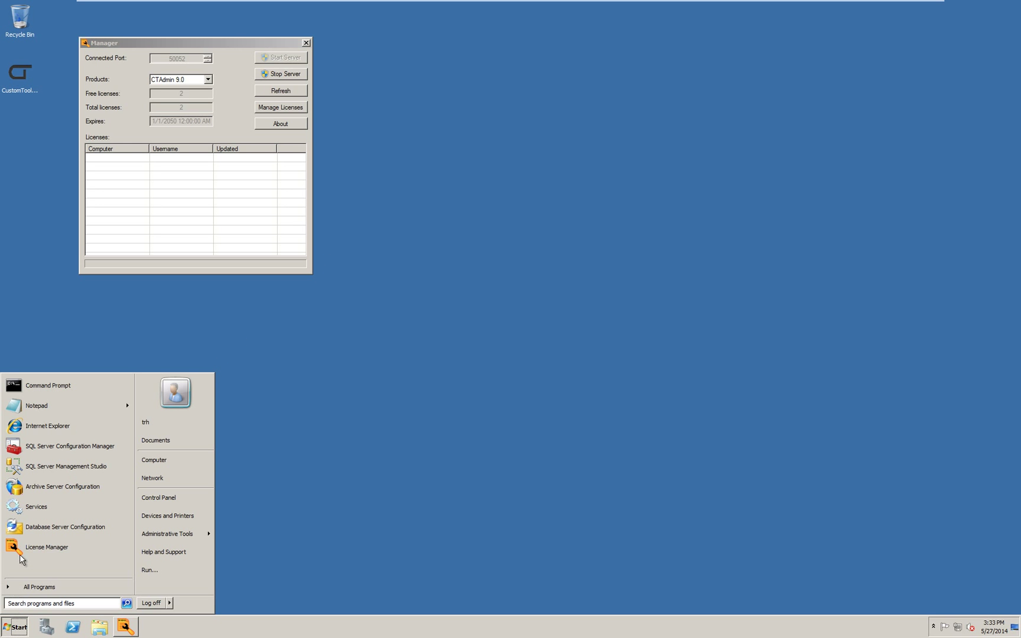
pyautogui.click(35, 586)
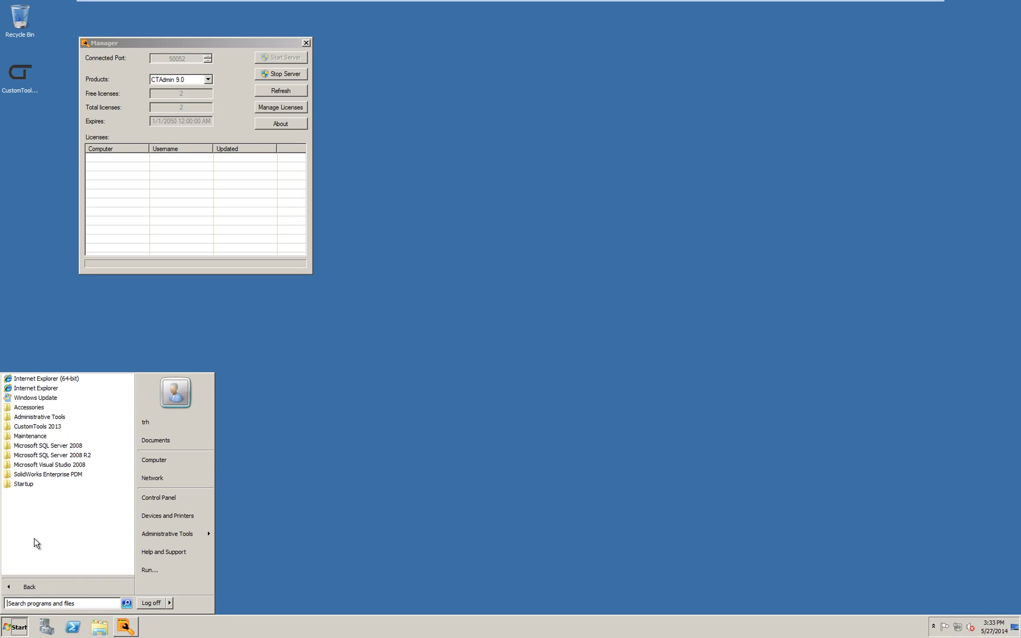
pyautogui.click(37, 426)
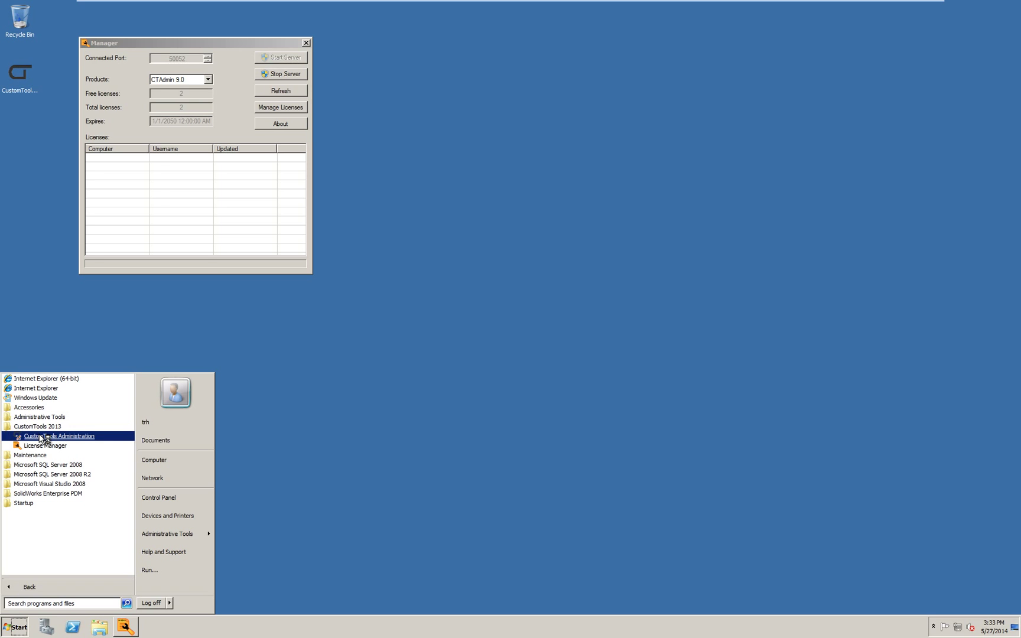
pyautogui.click(43, 436)
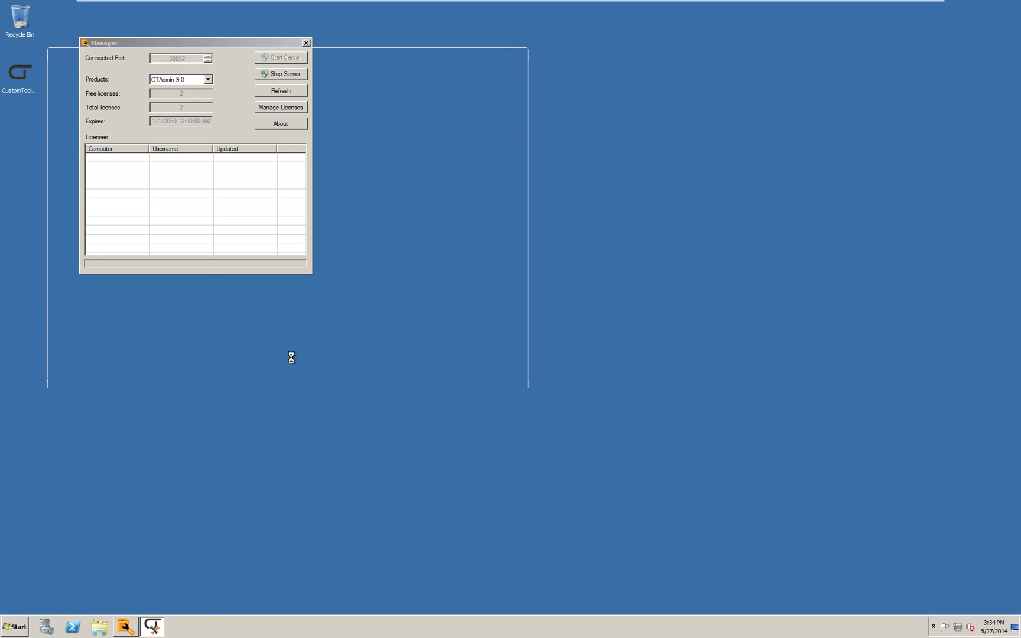
# - Place the console right, refresh License Manager for CTAdmin 9.0 usage, and select (local)\EPDMSERVER
pyautogui.moveTo(286, 53); pyautogui.dragTo(564, 42)
pyautogui.click(289, 93)
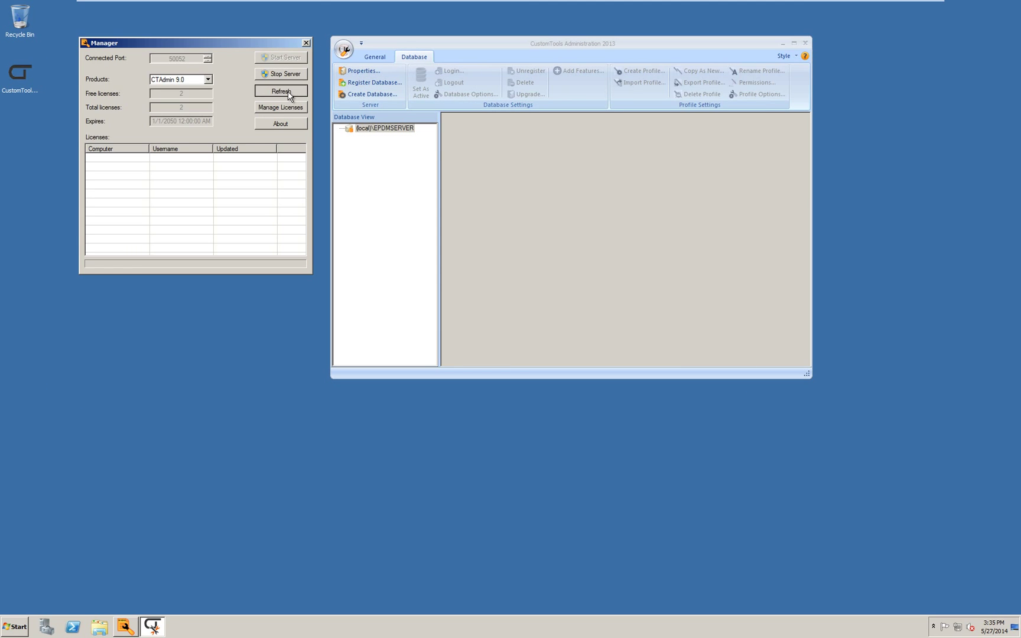
pyautogui.click(208, 79)
pyautogui.click(186, 98)
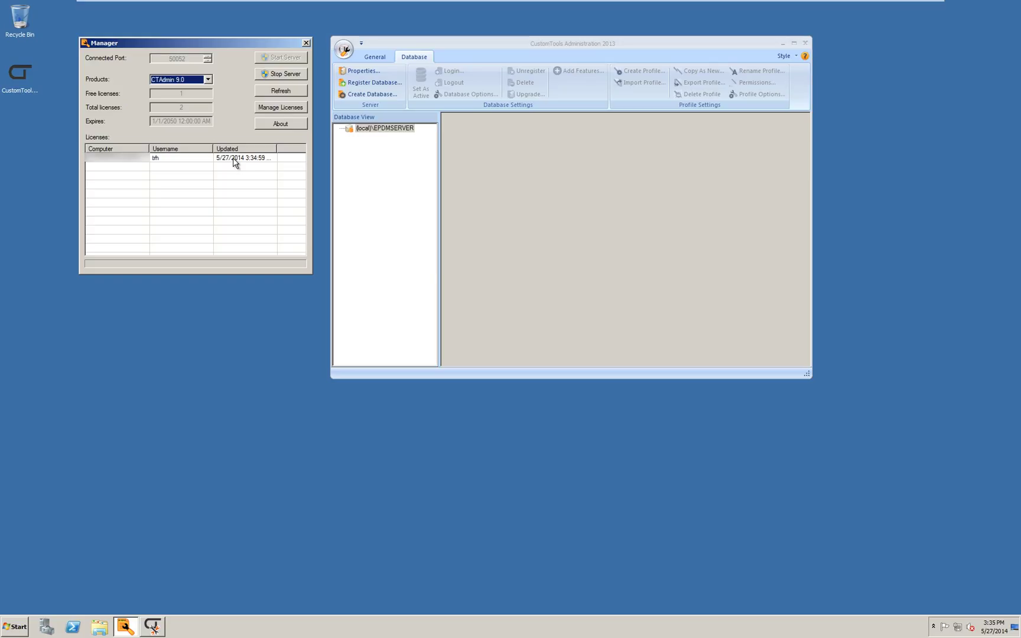
pyautogui.click(371, 129)
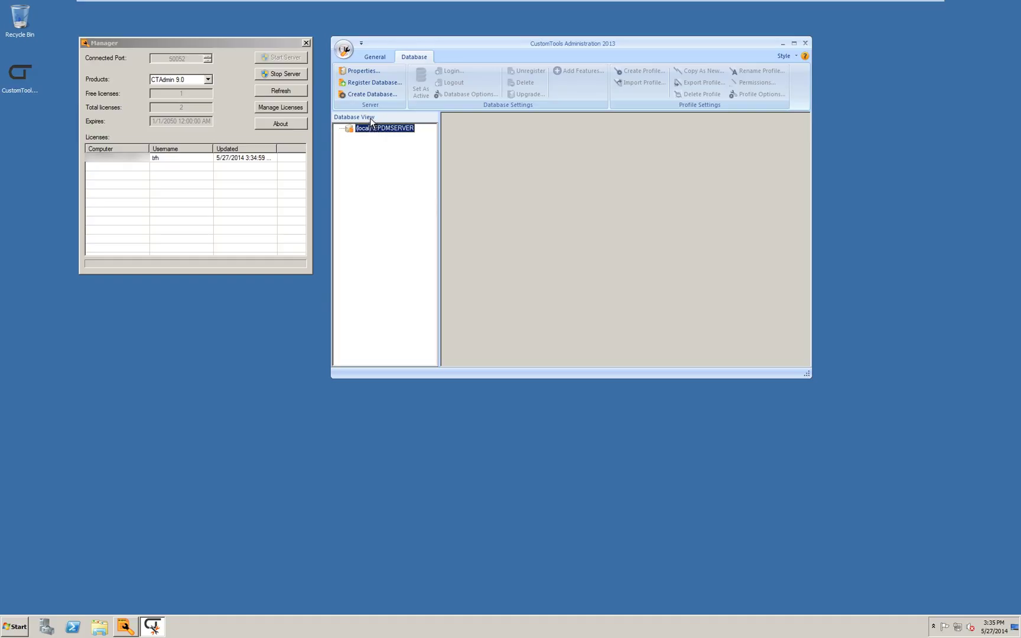
# - Create the CustomTools database in English (United States) with the CustomTools Machinery design profile
pyautogui.click(369, 94)
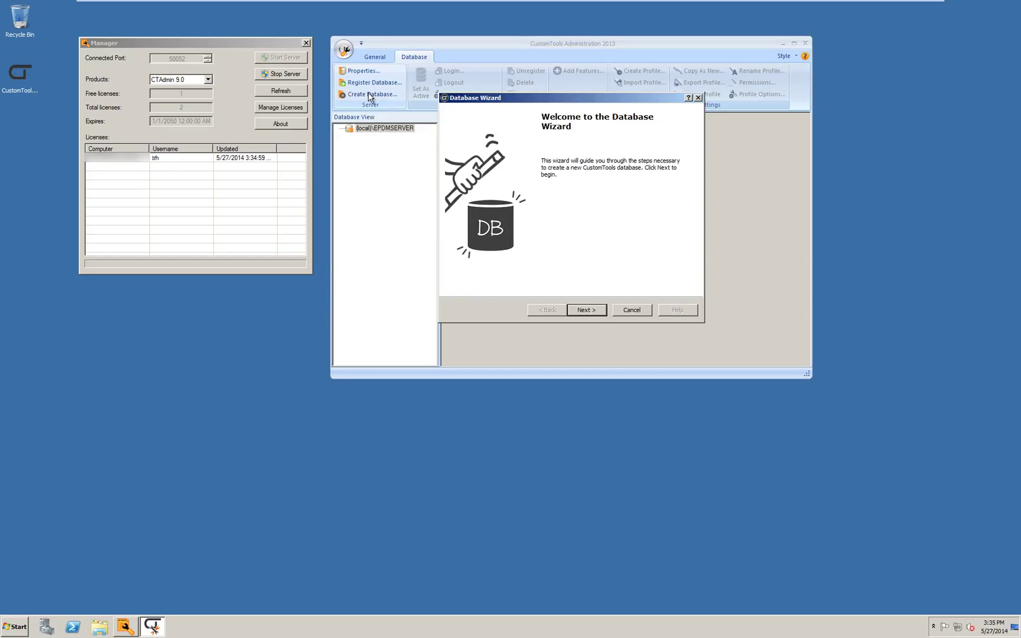
pyautogui.click(584, 310)
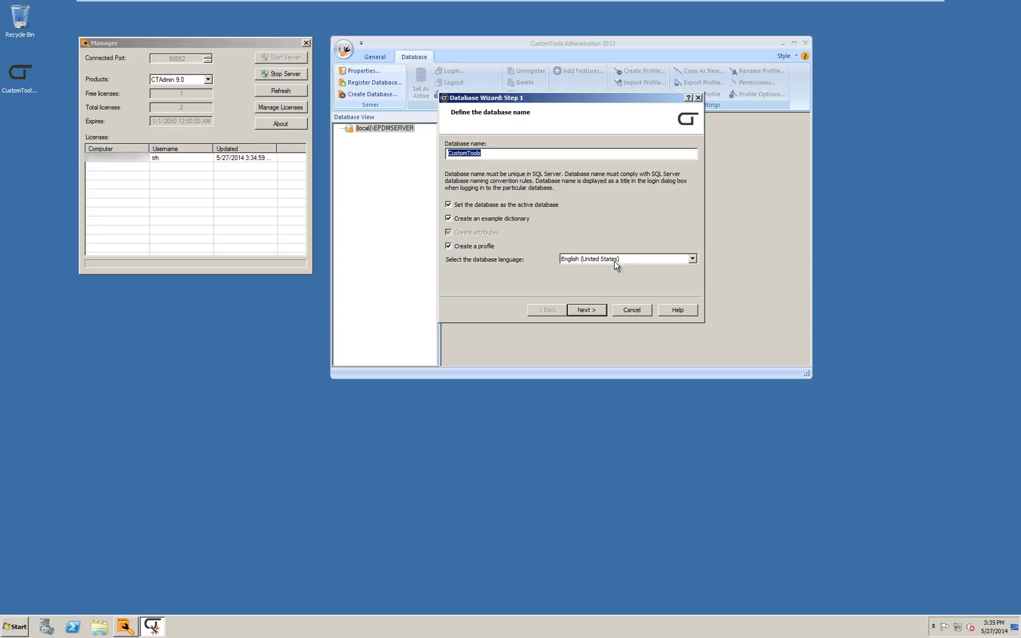
pyautogui.click(692, 258)
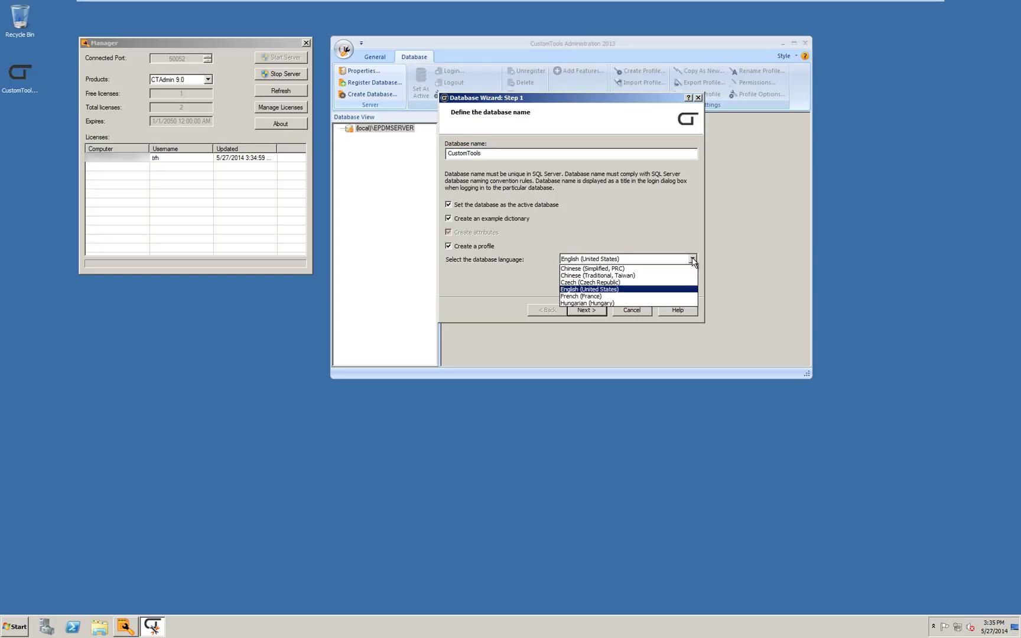
pyautogui.click(692, 260)
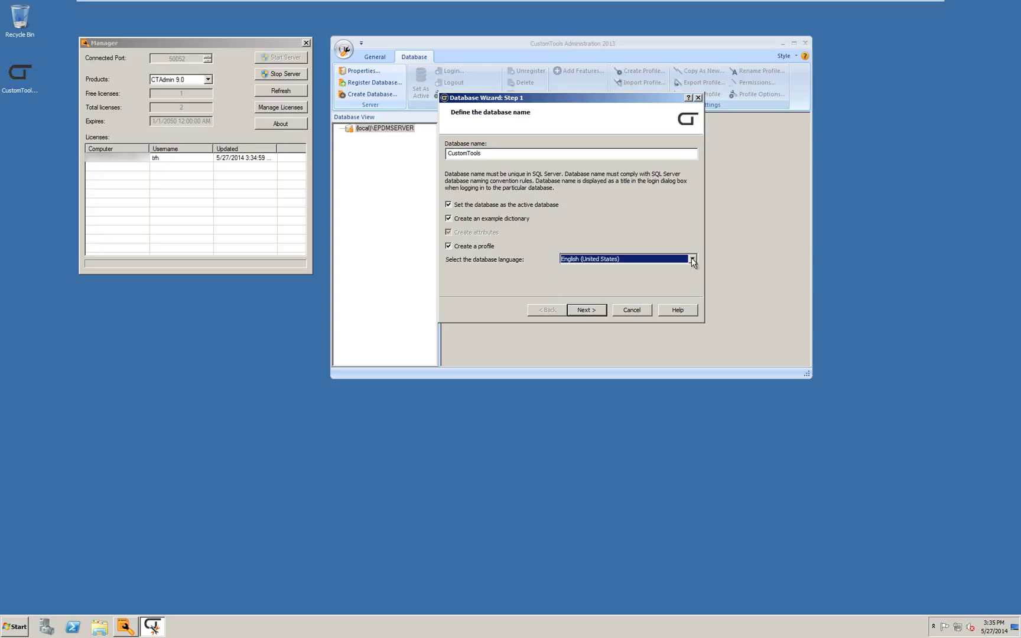
pyautogui.click(585, 310)
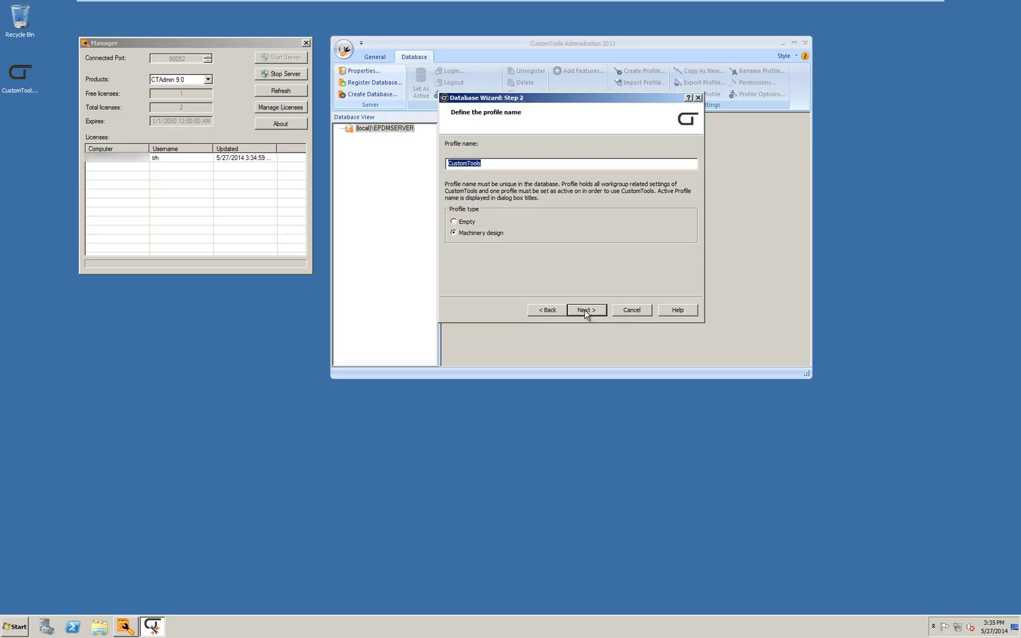
pyautogui.click(585, 309)
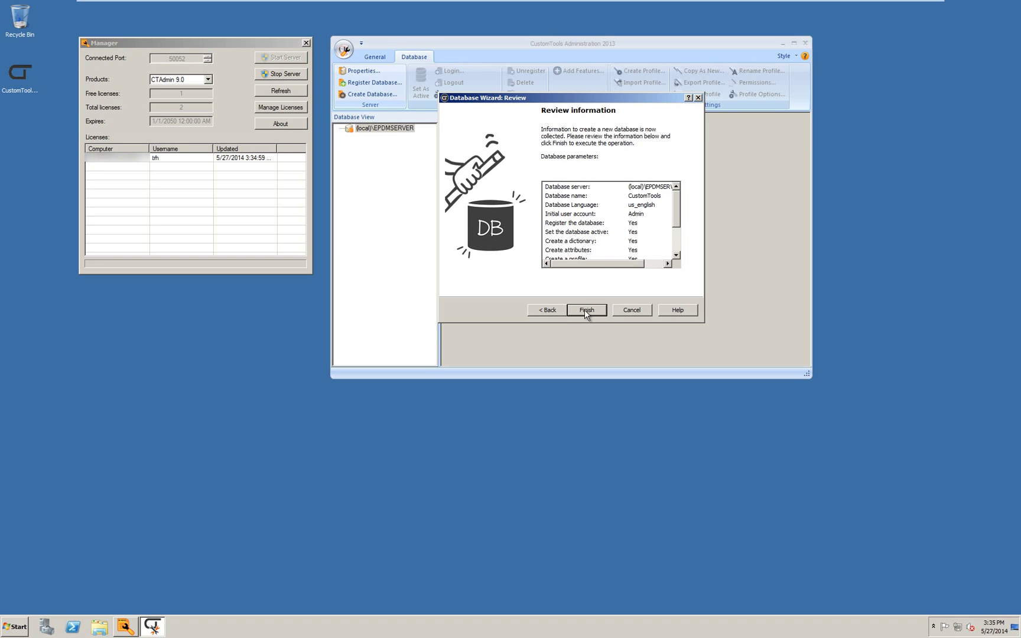
pyautogui.click(585, 309)
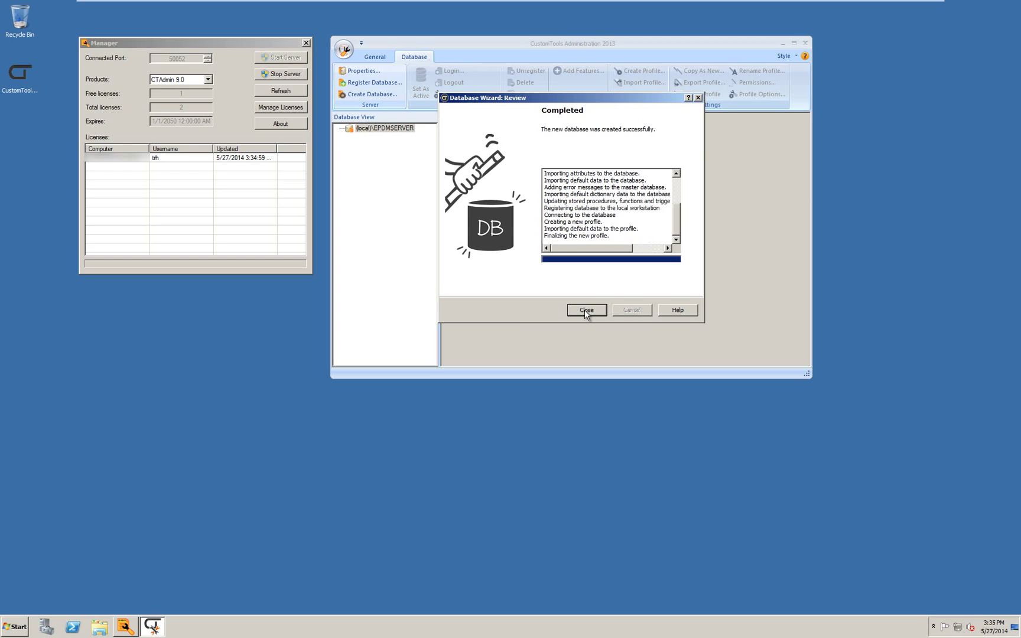
pyautogui.click(594, 308)
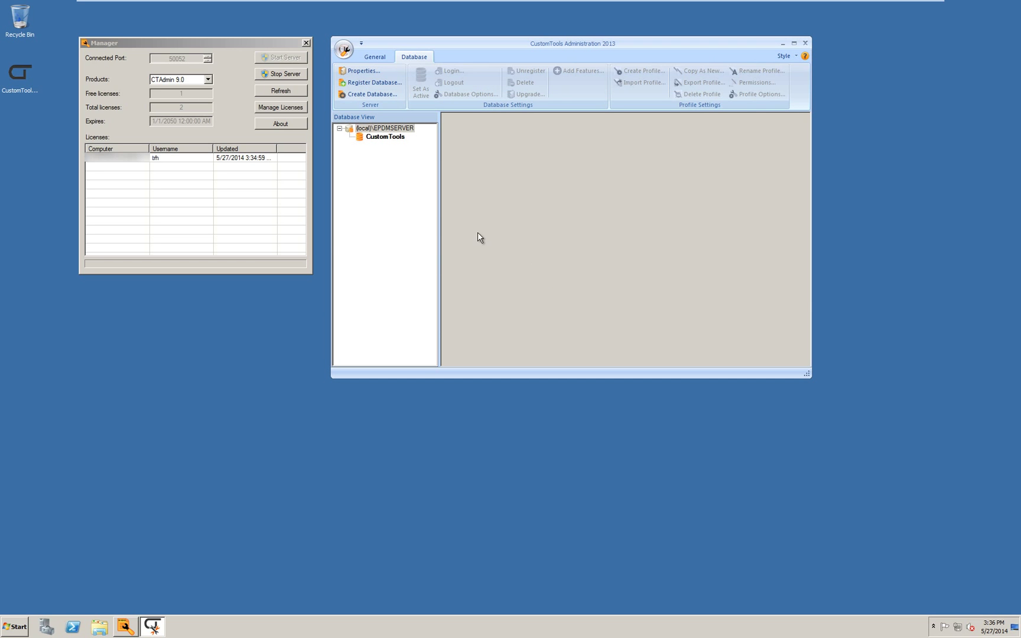
# - Log in to the CustomTools database through its Login... command using the Admin account
pyautogui.click(380, 141)
pyautogui.rightClick(379, 141)
pyautogui.click(399, 144)
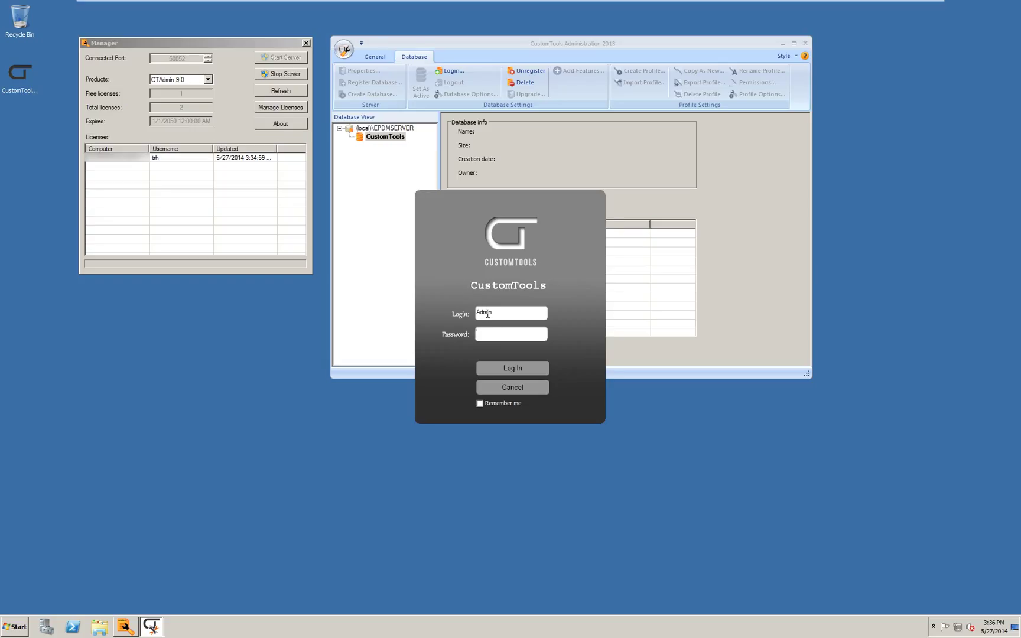
pyautogui.click(512, 367)
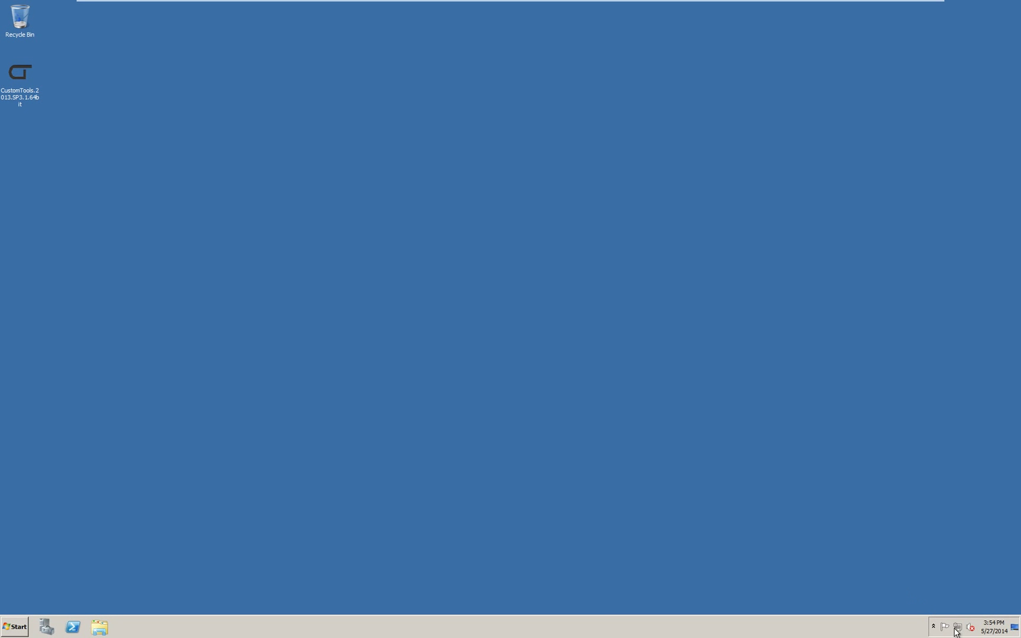
# - Go from Network and Sharing Center to Windows Firewall advanced settings, showing Inbound Rules
pyautogui.rightClick(958, 628)
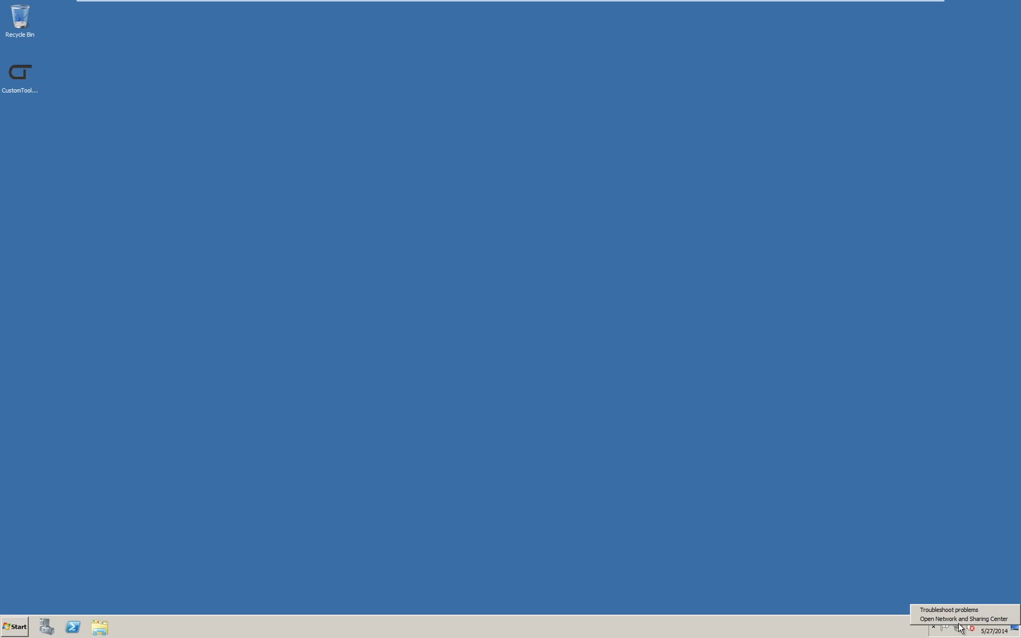
pyautogui.click(963, 618)
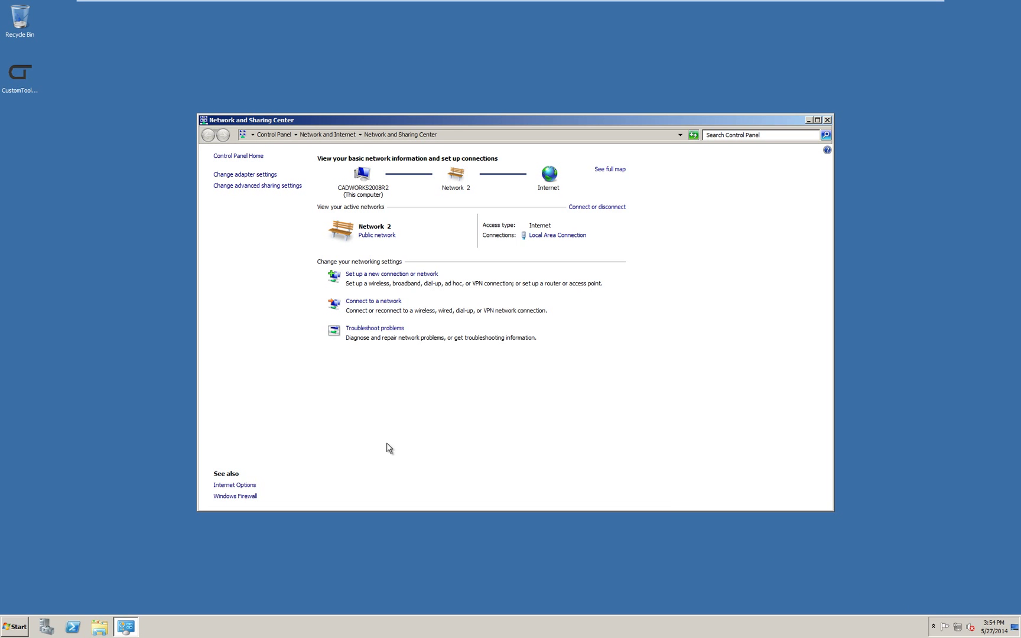
pyautogui.click(248, 498)
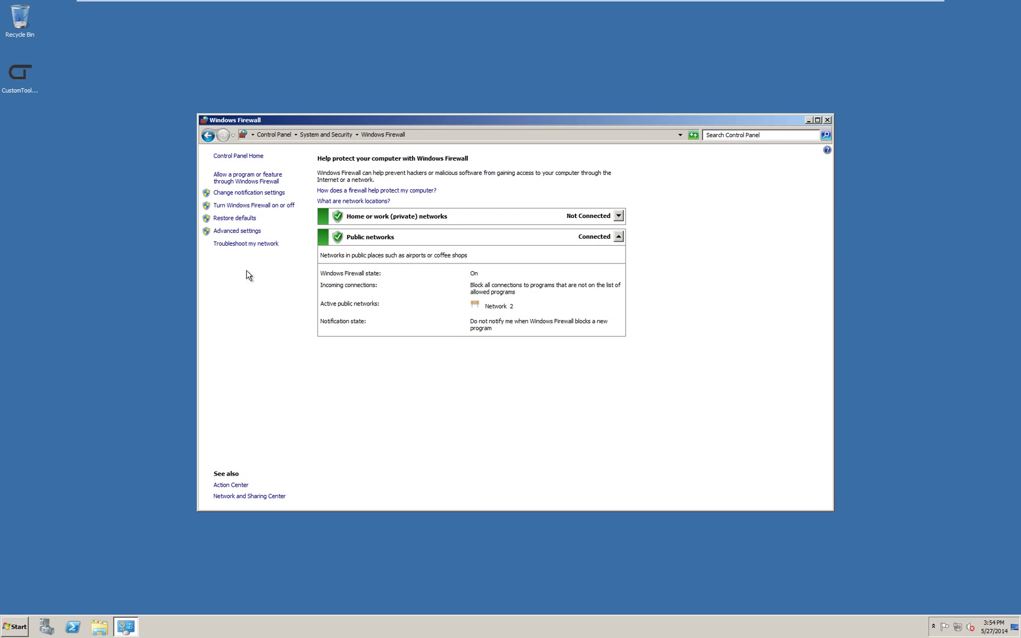
pyautogui.click(245, 234)
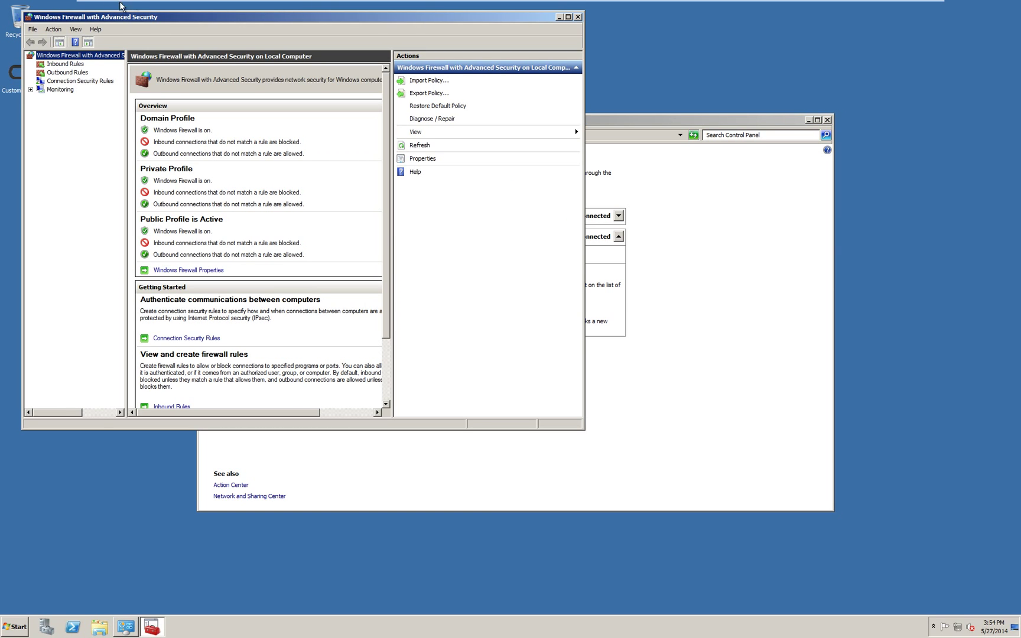
pyautogui.click(63, 65)
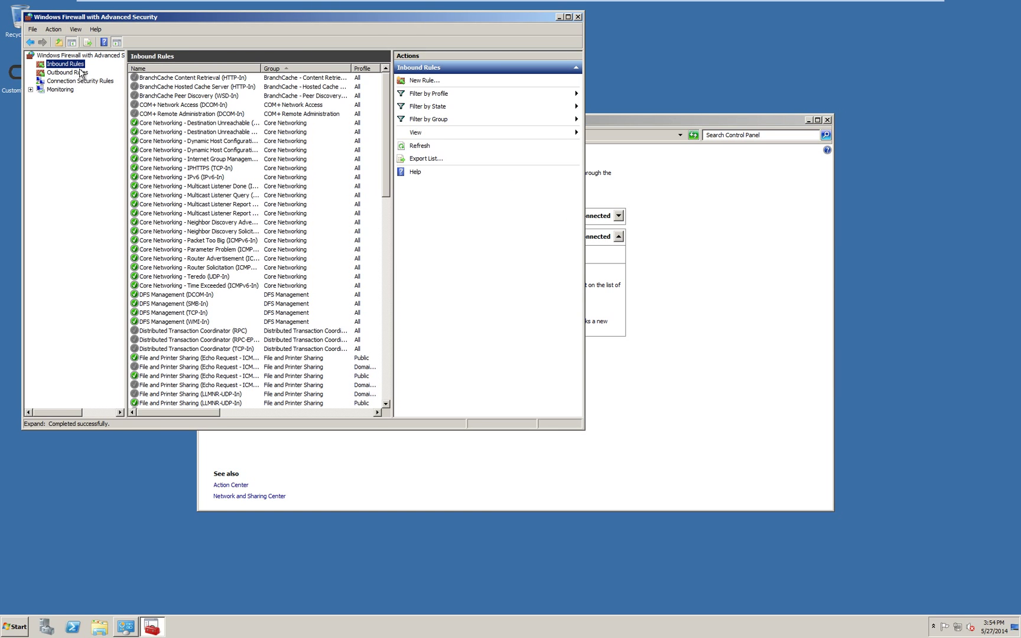
# - Create a new port-based inbound rule for ports 1433 and 50052
pyautogui.click(422, 81)
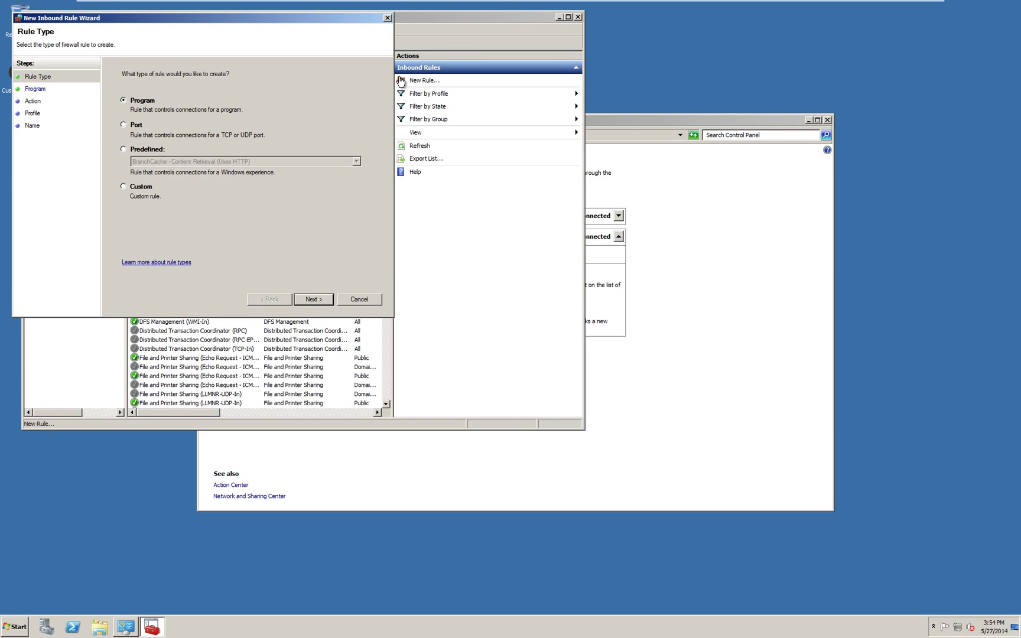
pyautogui.moveTo(294, 18); pyautogui.dragTo(461, 112)
pyautogui.click(302, 215)
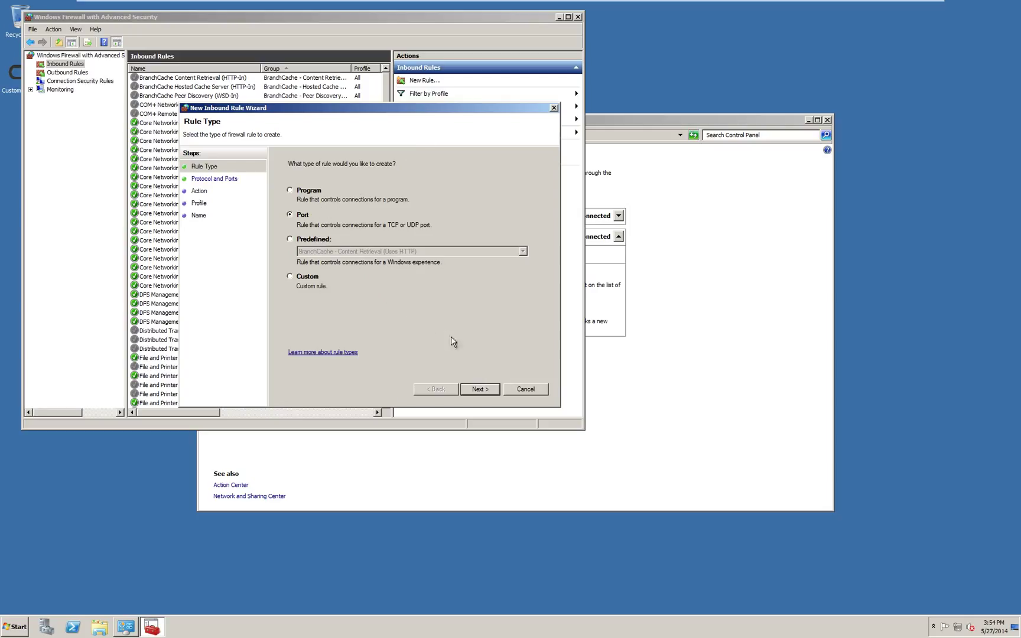
pyautogui.click(489, 389)
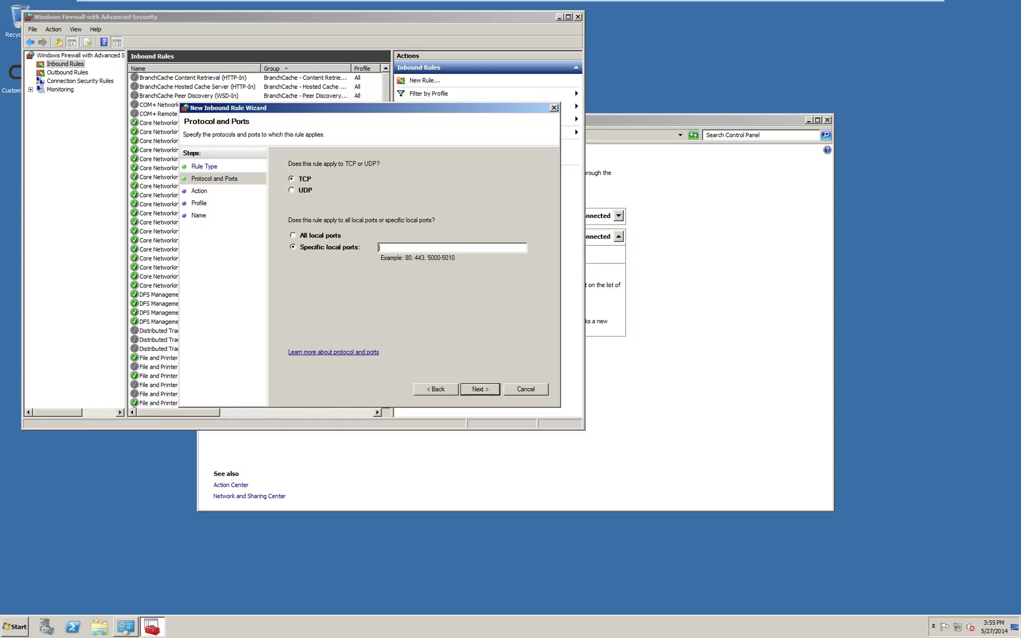
pyautogui.write('1433, 50052')
pyautogui.click(480, 388)
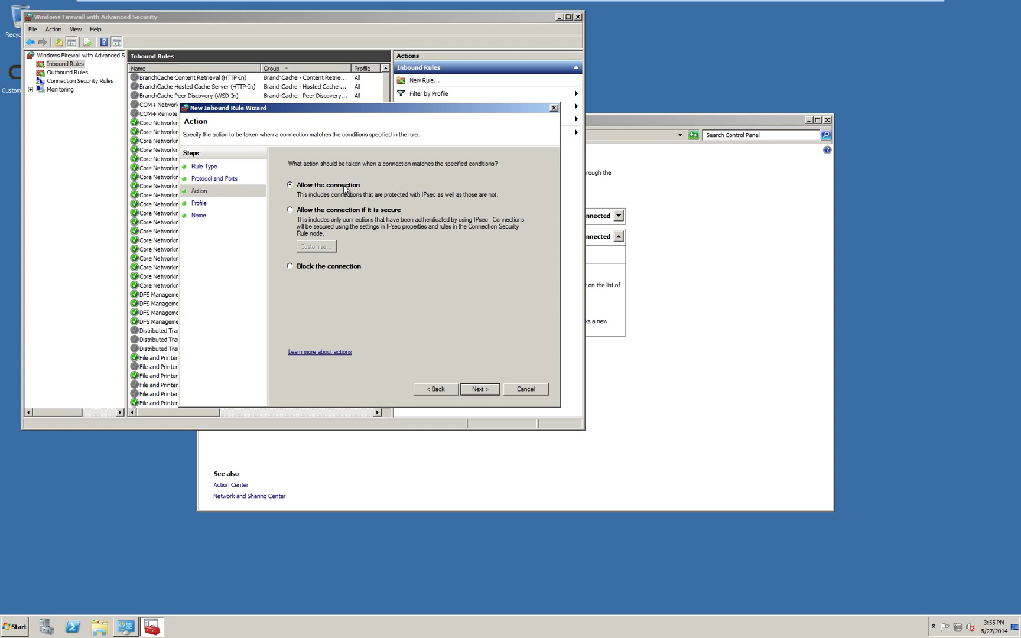
# - Allow the connection on all profiles and name the rule 'SQL and CTLicense'
pyautogui.click(474, 391)
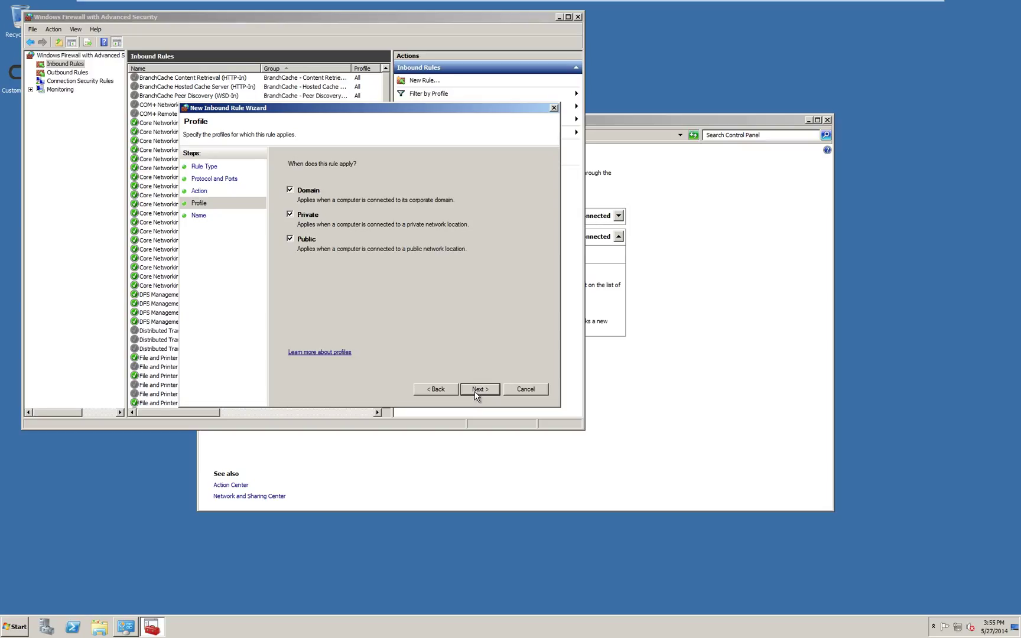
pyautogui.click(476, 392)
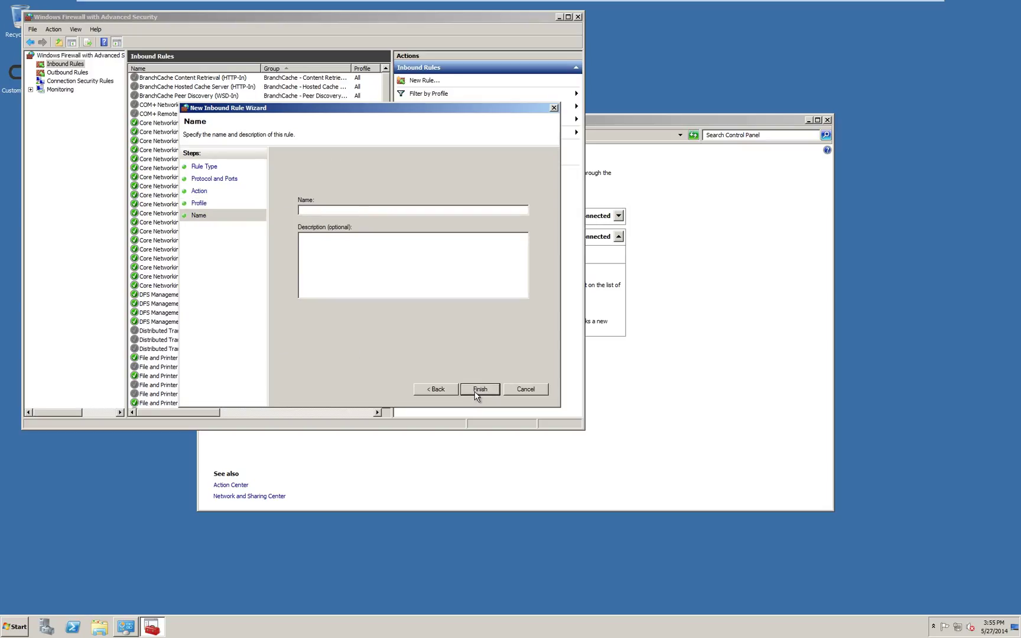
pyautogui.write('SQL and CTLicense')
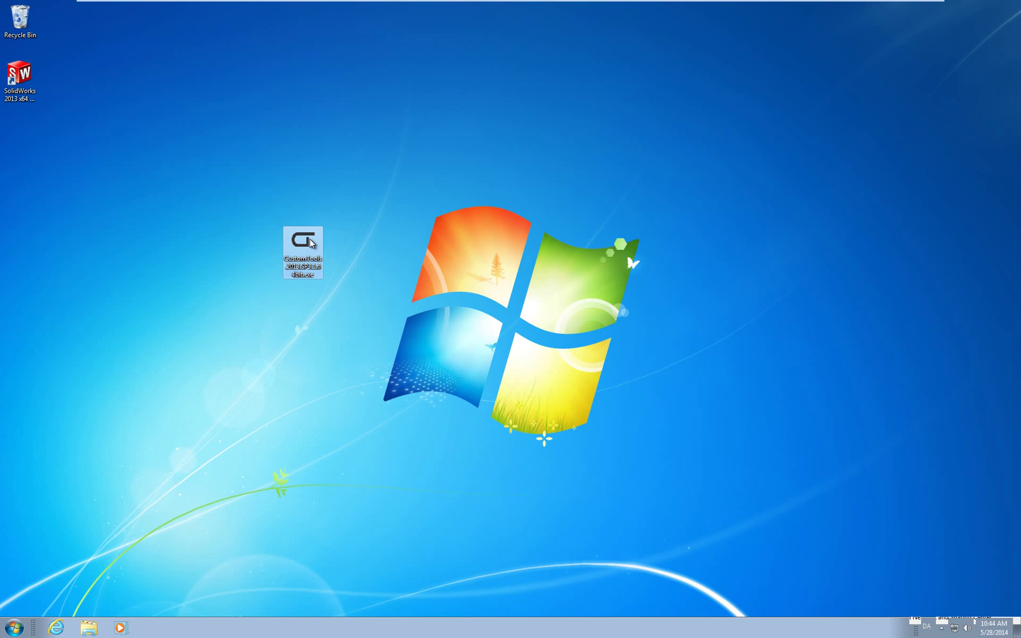
# - Launch the CustomTools installer in English (United States) and accept the licence agreement
pyautogui.doubleClick(311, 243)
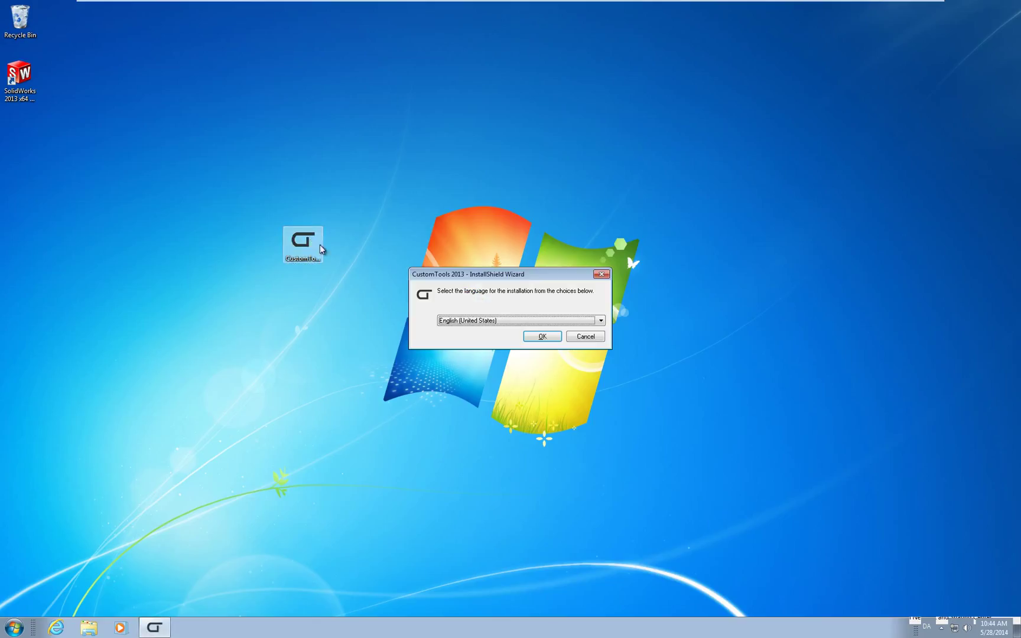
pyautogui.click(600, 321)
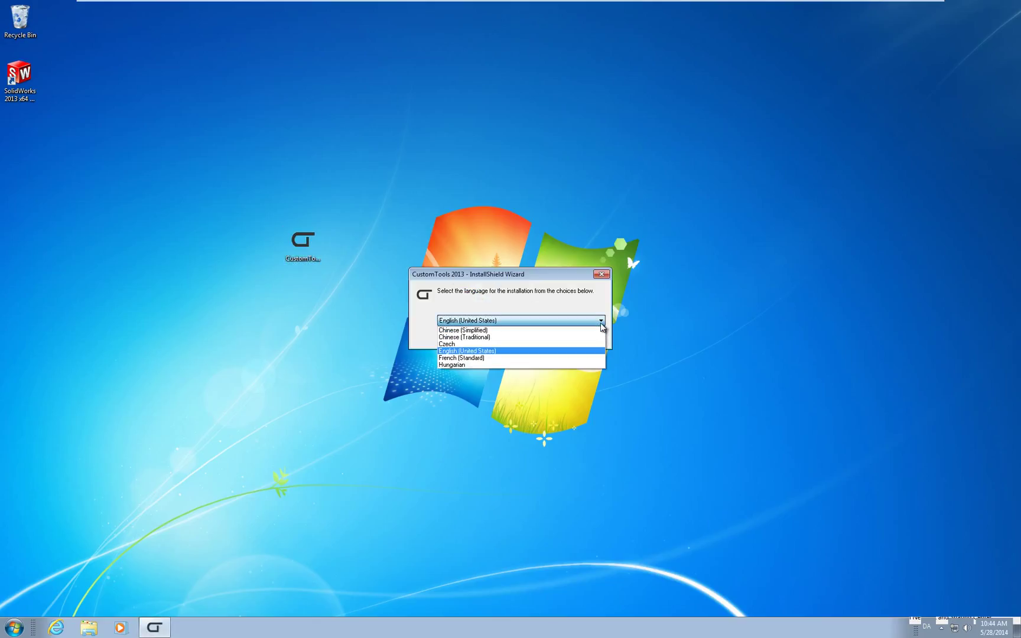
pyautogui.click(601, 322)
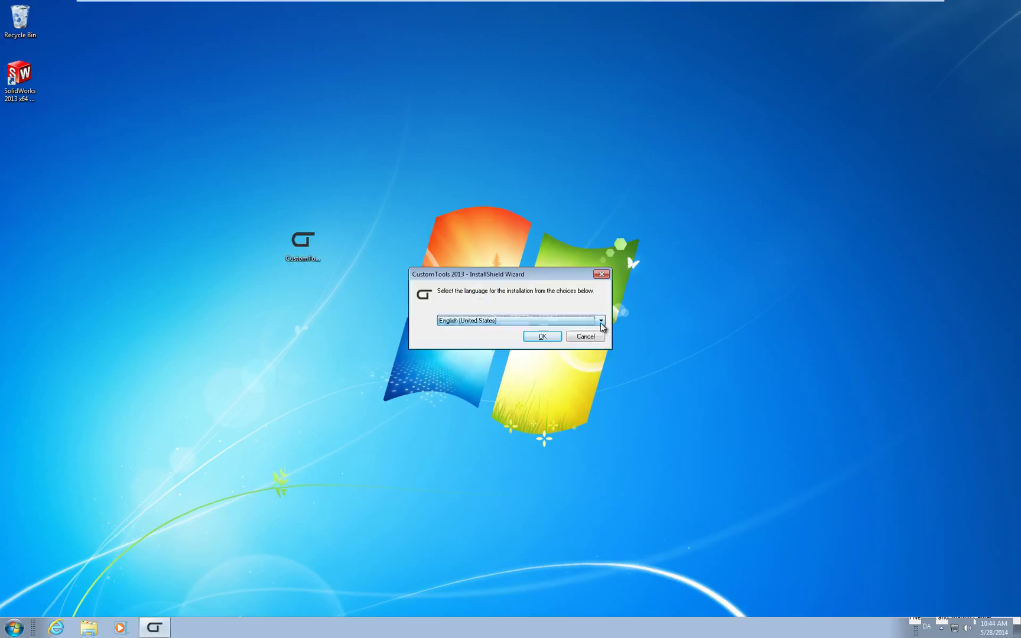
pyautogui.click(543, 337)
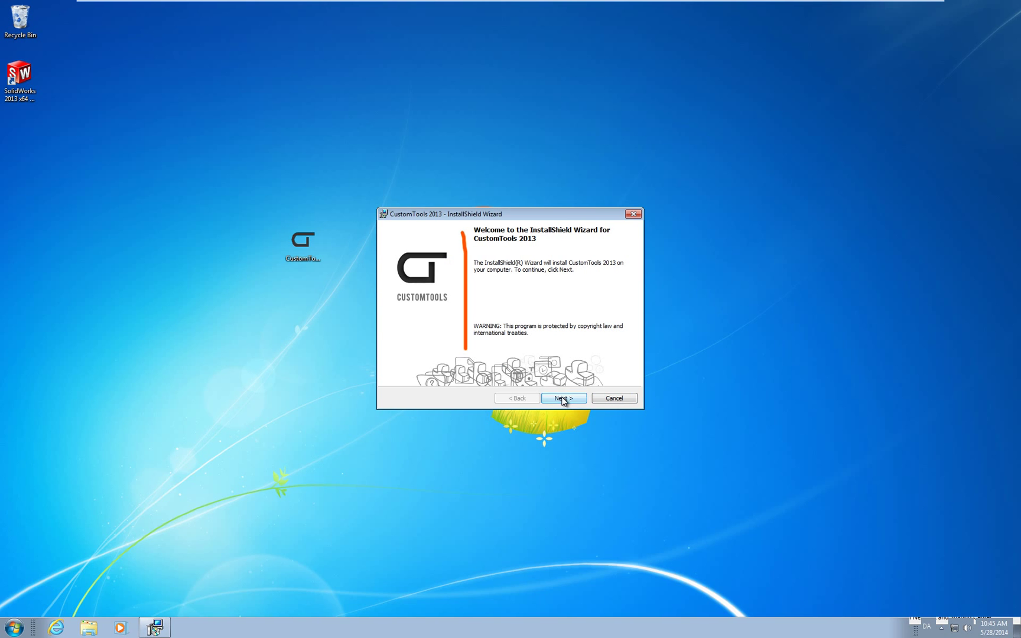
pyautogui.click(563, 398)
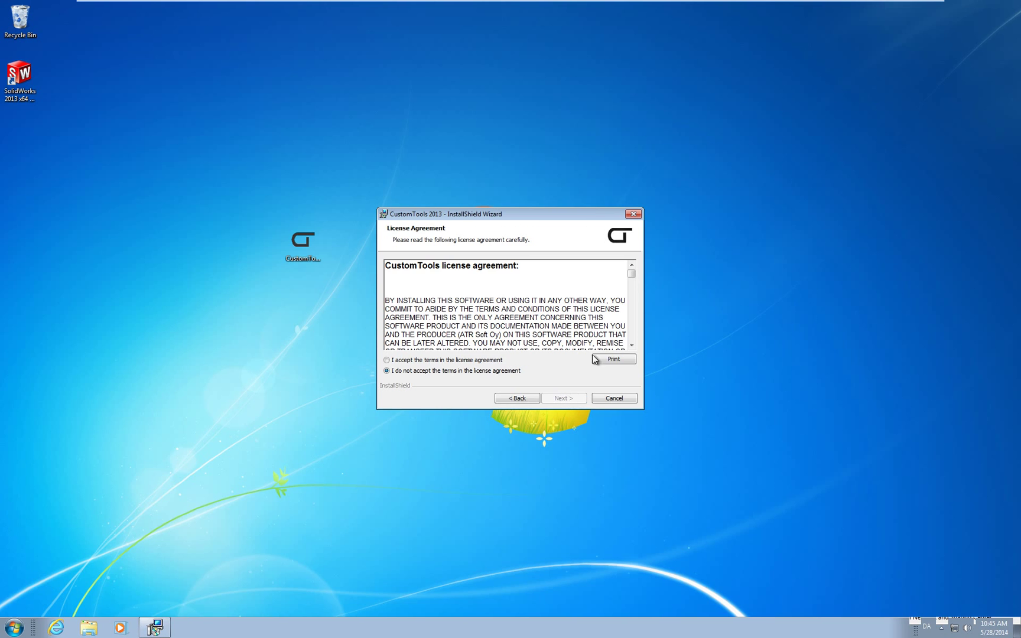
pyautogui.moveTo(631, 274); pyautogui.dragTo(631, 337)
pyautogui.click(390, 361)
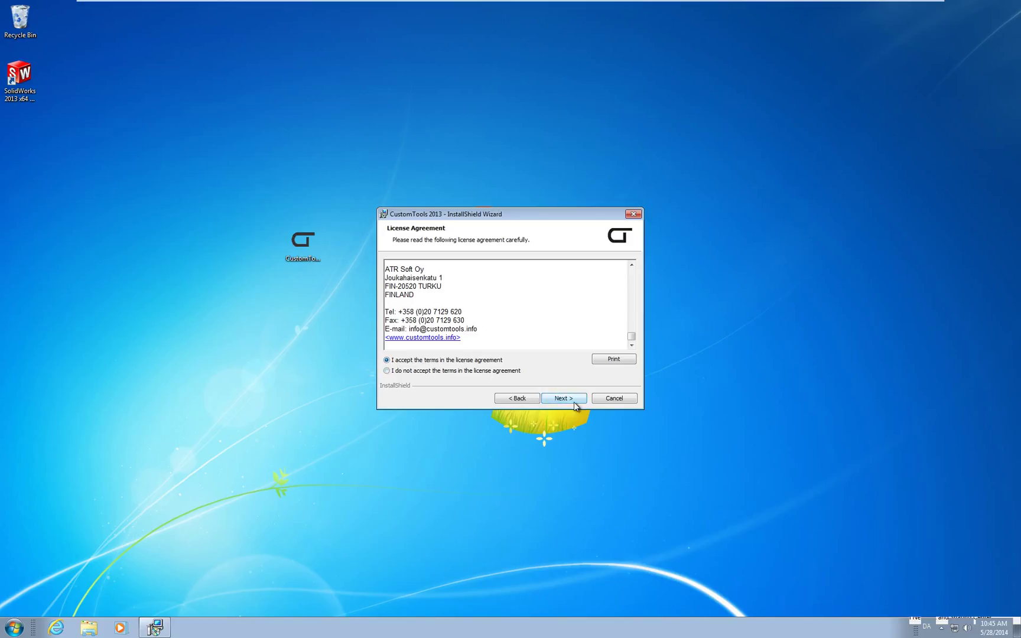
pyautogui.click(577, 400)
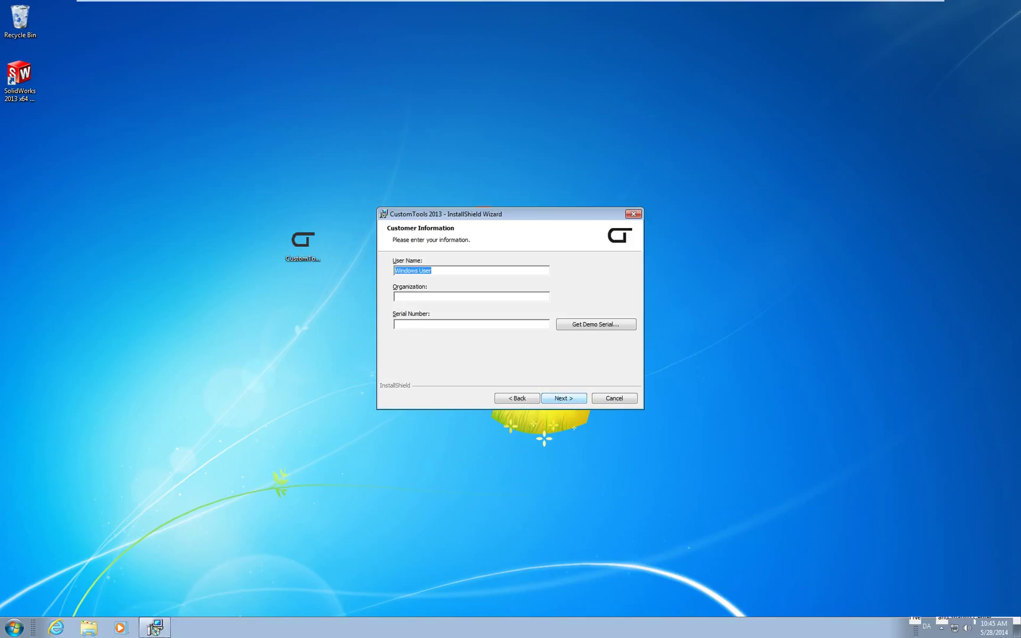
# - Enter user name 'CustomTools for SolidWorks', organization 'ATR Soft' and the serial number
pyautogui.write('SolidWo')
pyautogui.press('BackSpace')
pyautogui.press('BackSpace')
pyautogui.press('BackSpace')
pyautogui.press('BackSpace')
pyautogui.press('BackSpace')
pyautogui.press('BackSpace')
pyautogui.press('BackSpace')
pyautogui.write('Cusr')
pyautogui.write('ols for SolidWorks')
pyautogui.press('Tab')
pyautogui.write('ATR Soft')
pyautogui.press('Tab')
pyautogui.write('XXXXXXXX')
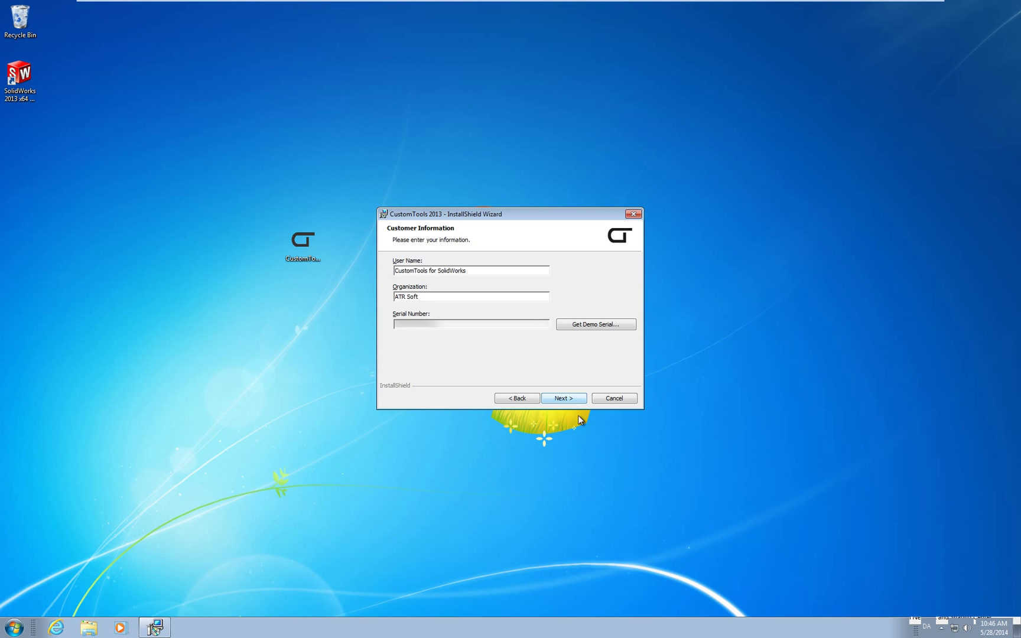
pyautogui.click(572, 400)
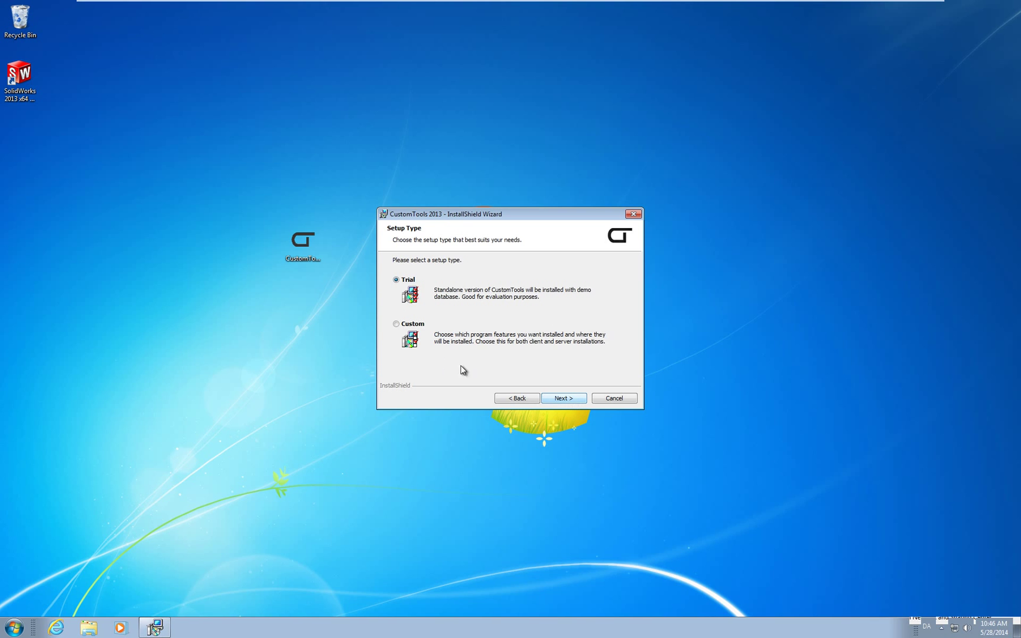
# - Choose a Custom setup and keep the Client features
pyautogui.click(396, 325)
pyautogui.click(560, 399)
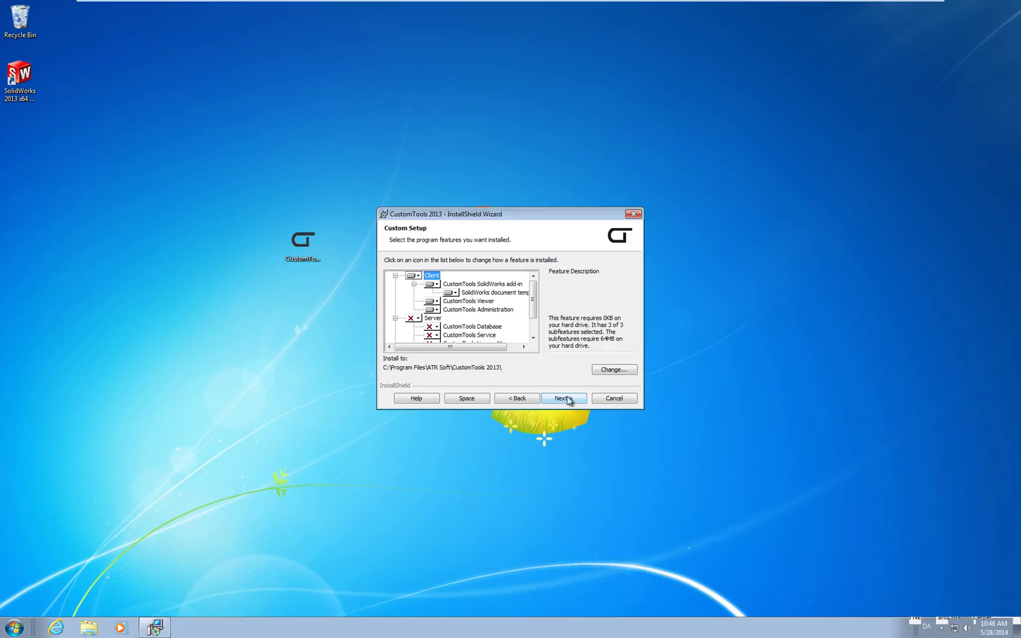
pyautogui.click(567, 400)
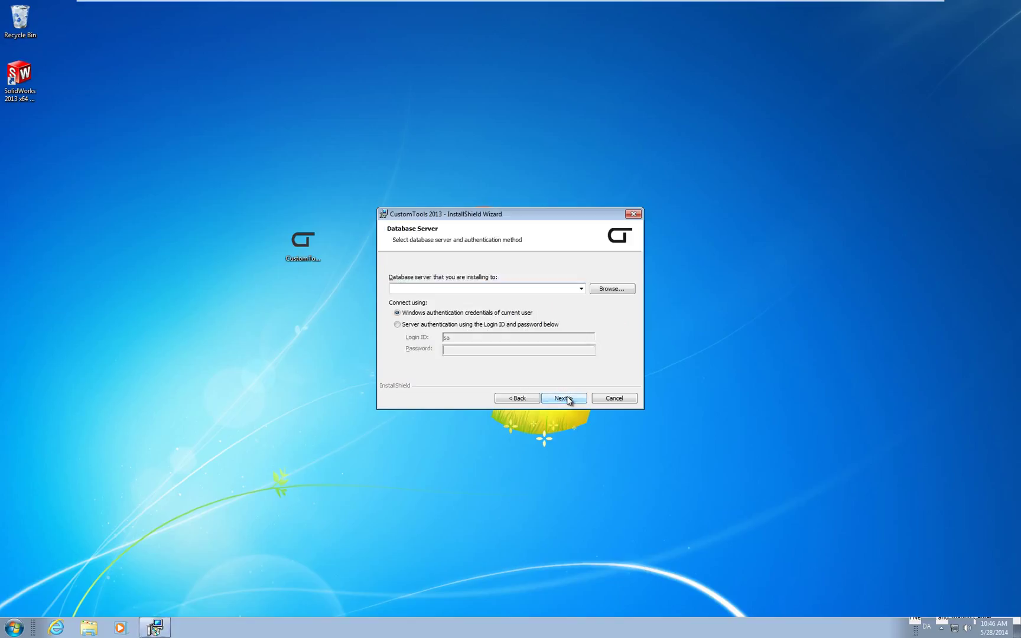
# - Connect to database server localhost\epdmserve with server authentication and password, then paste the license server
pyautogui.write('localhost')
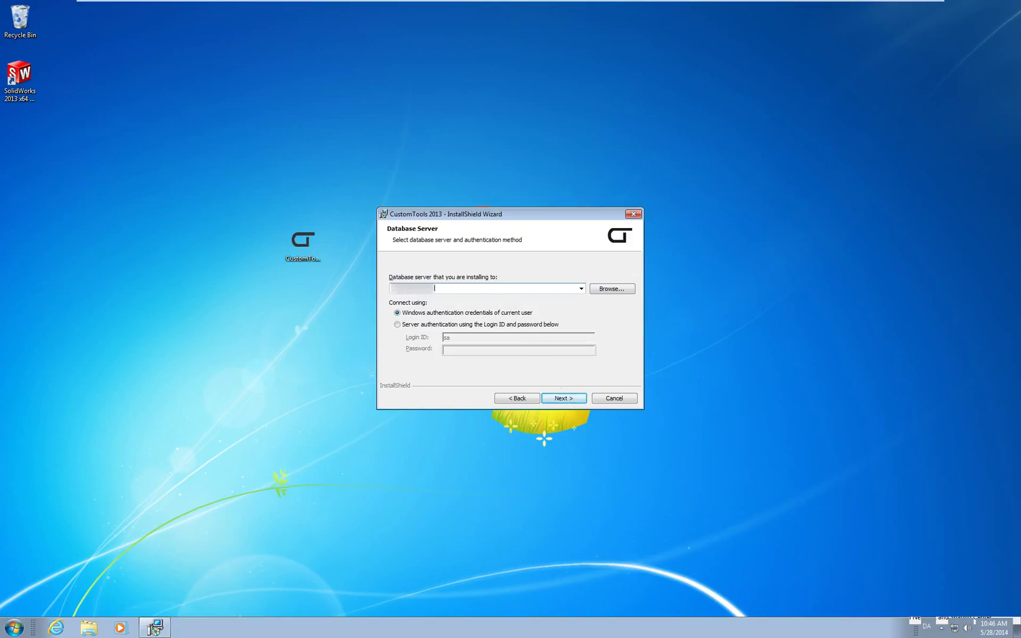
pyautogui.write('\\epdmserver')
pyautogui.click(397, 325)
pyautogui.click(455, 350)
pyautogui.write('••••••••••')
pyautogui.click(566, 399)
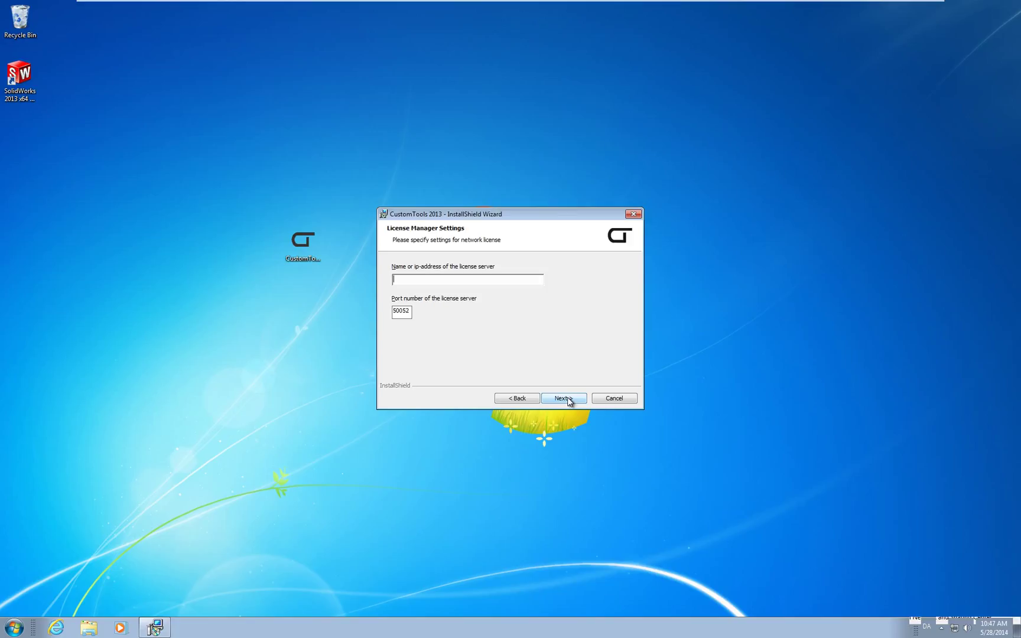
pyautogui.hotkey('ctrl', 'v')
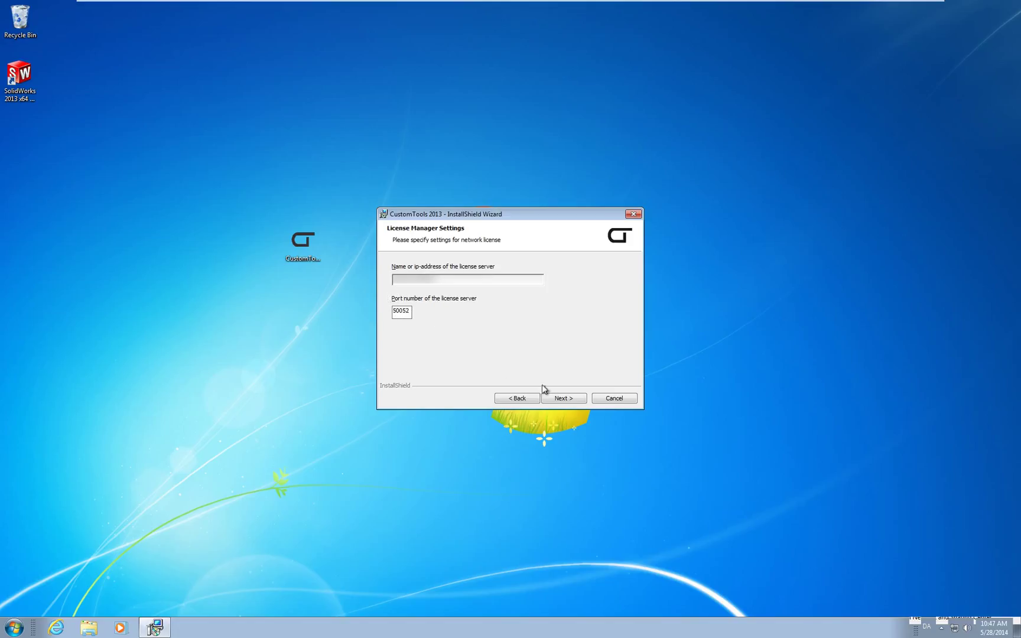
# - Confirm the license server on port 50052, install CustomTools 2013, and finish without What's new
pyautogui.click(564, 398)
pyautogui.click(565, 398)
pyautogui.click(565, 398)
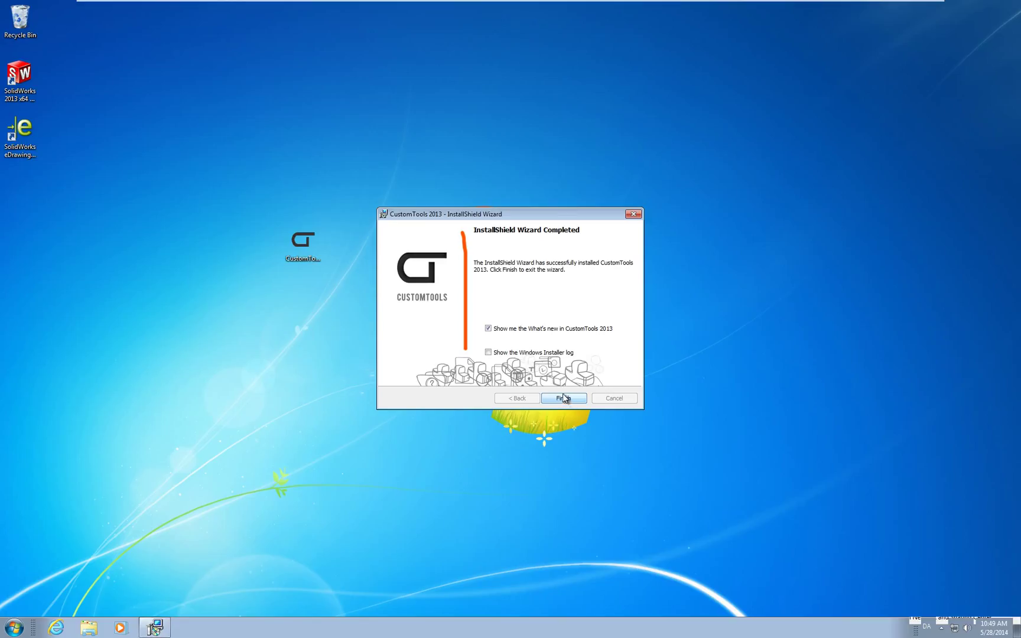
pyautogui.click(488, 331)
pyautogui.click(564, 397)
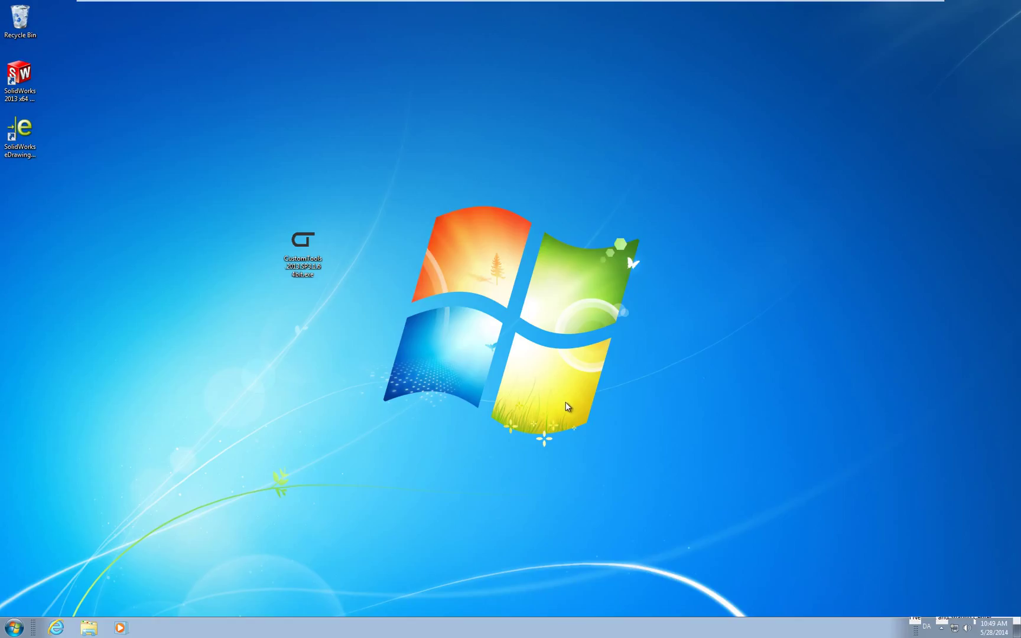
# - Launch SolidWorks 2013, sign in to CustomTools, and accept adding its template file locations
pyautogui.click(21, 76)
pyautogui.doubleClick(21, 76)
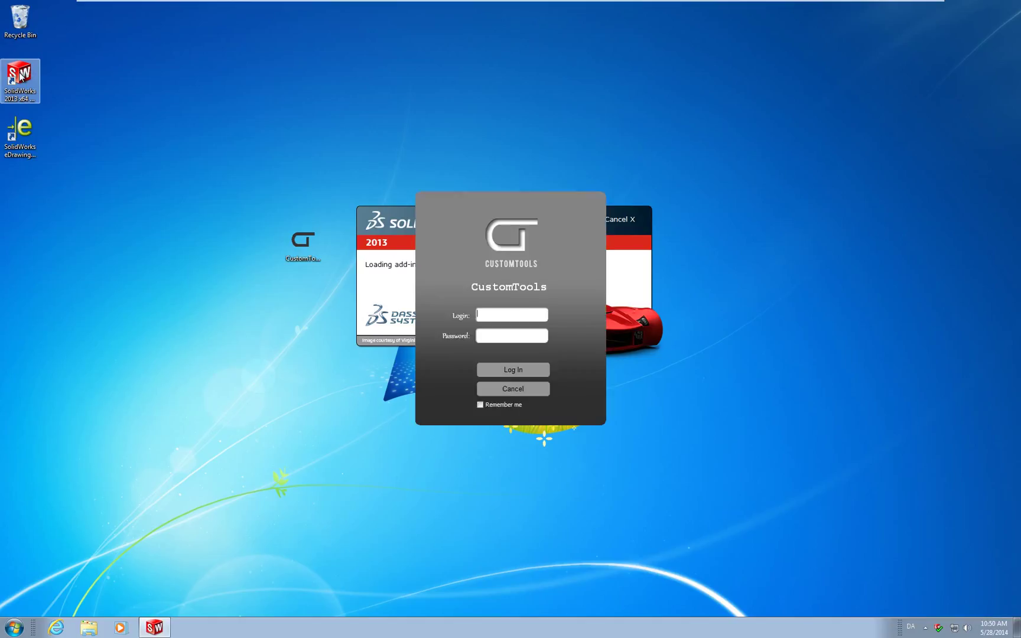
pyautogui.write('admin')
pyautogui.press('Return')
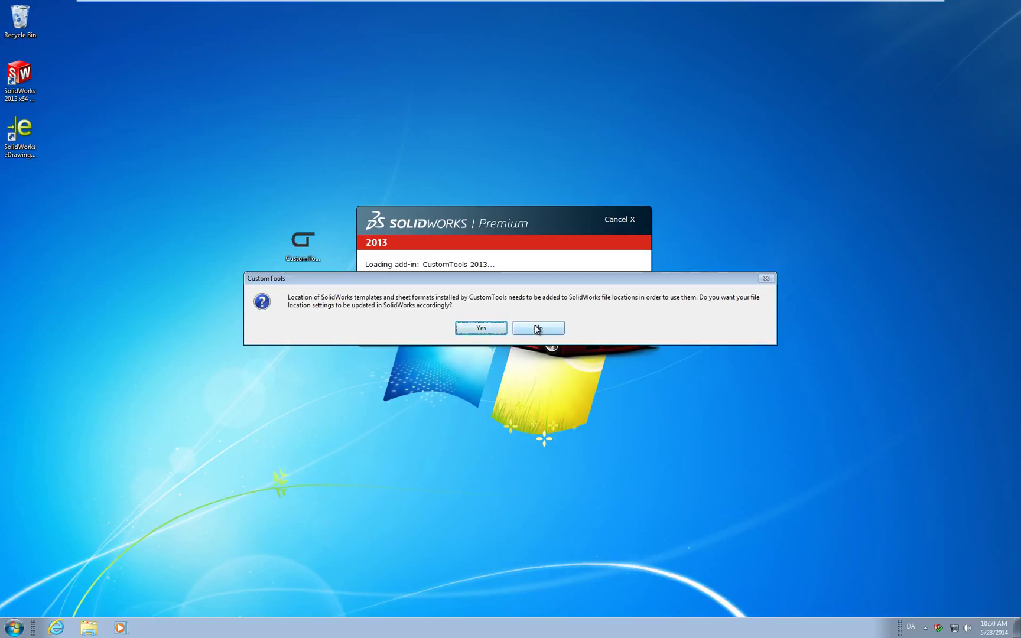
pyautogui.click(481, 329)
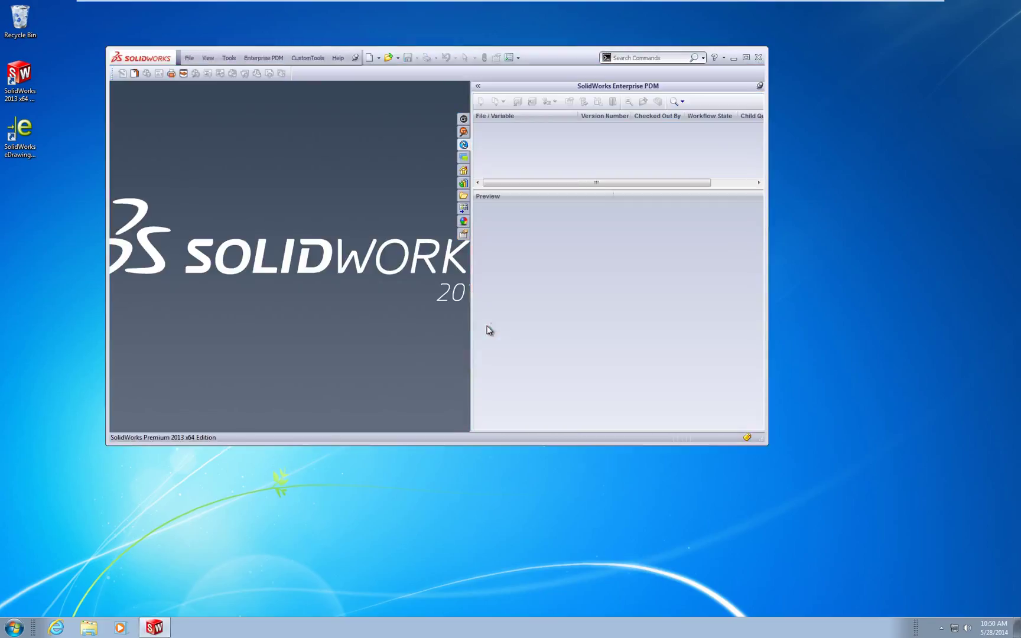
# - Maximize SolidWorks, create a new Part document, and open the CustomTools Properties pane
pyautogui.click(746, 58)
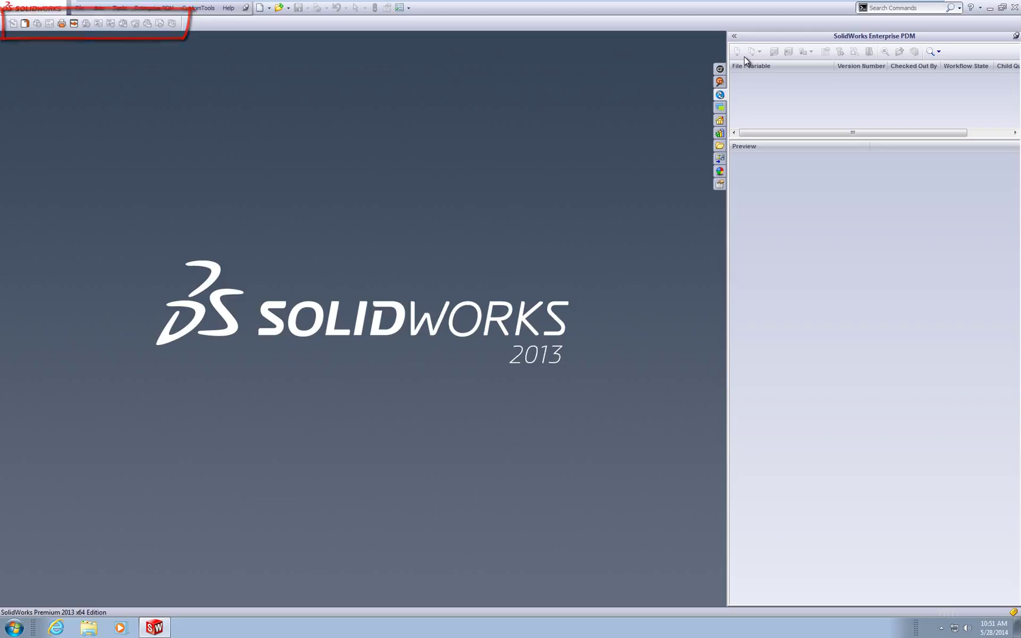
pyautogui.click(263, 8)
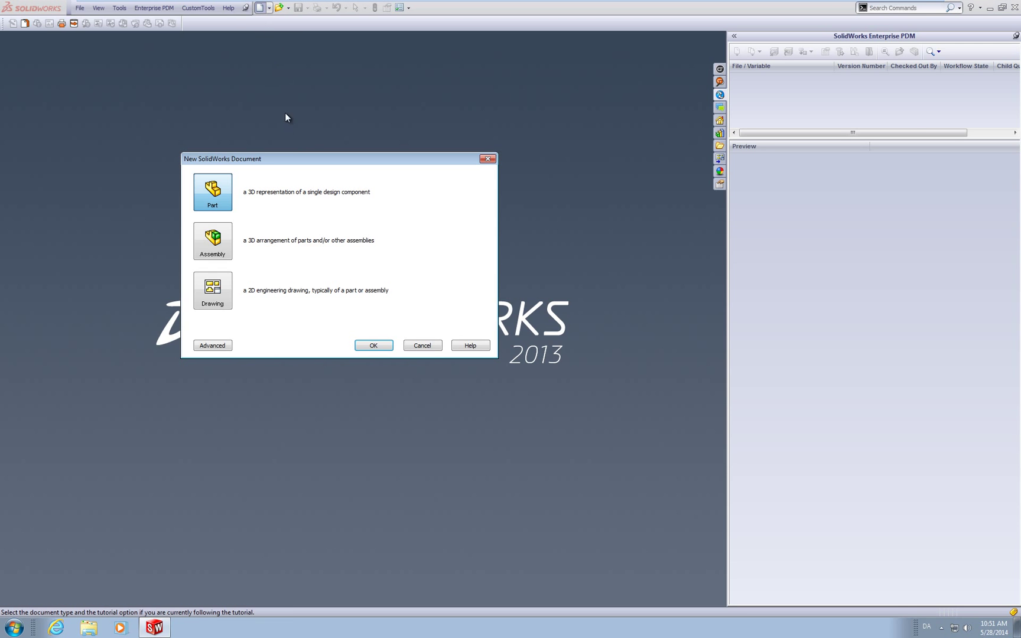
pyautogui.click(382, 345)
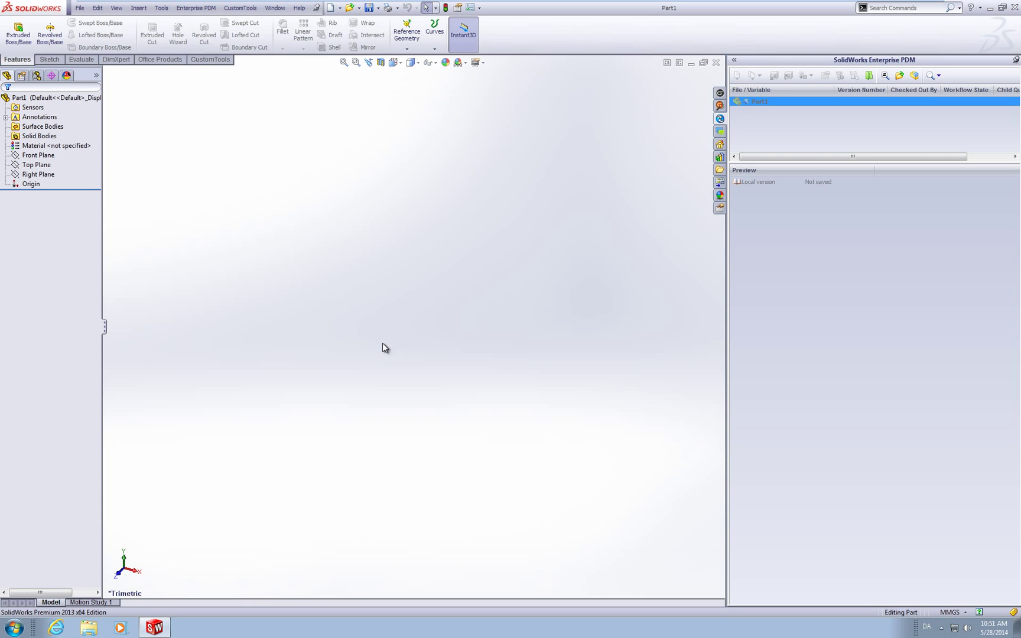
pyautogui.click(192, 65)
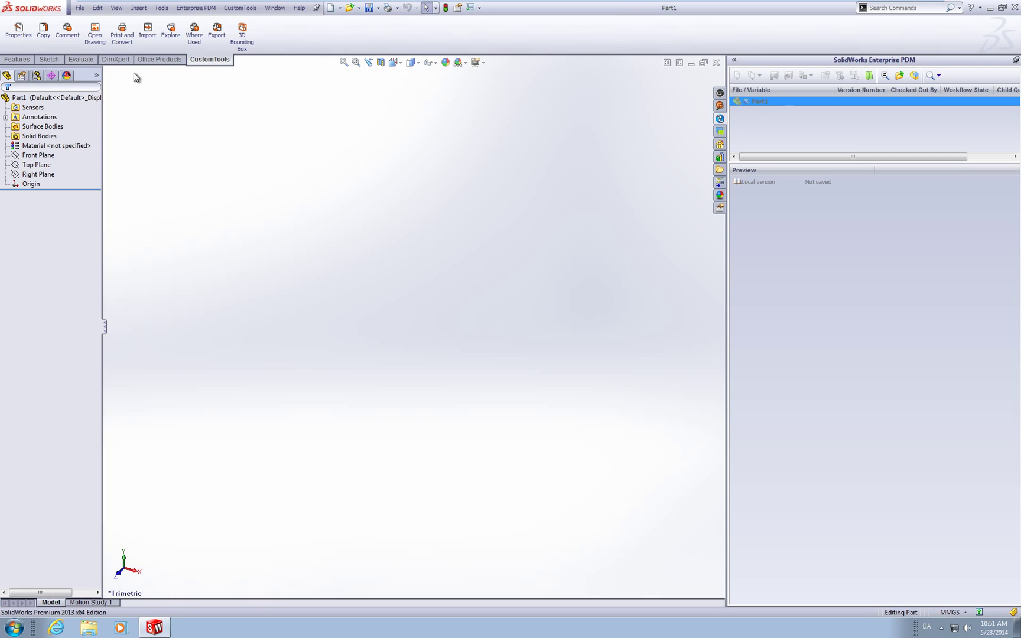
pyautogui.click(31, 41)
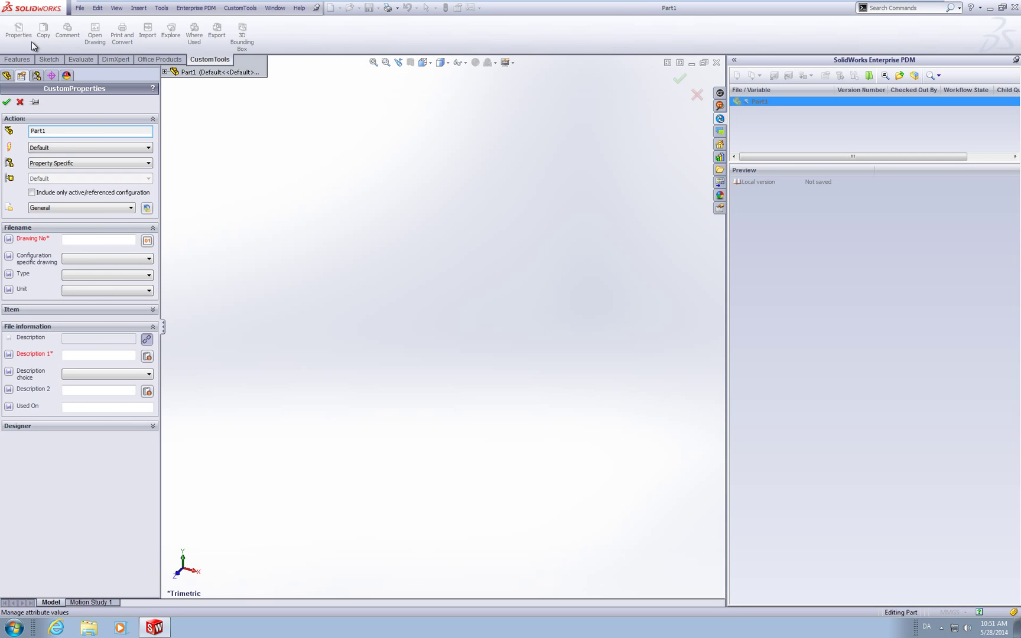